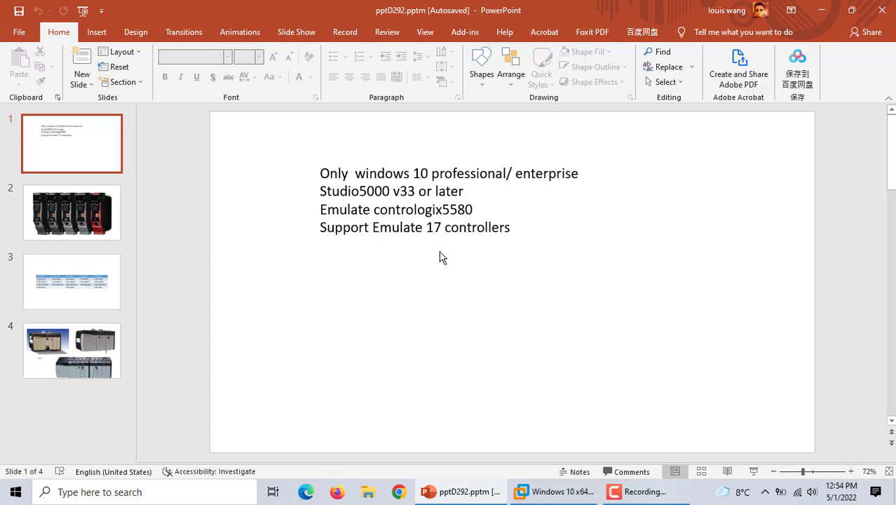
Step: Show the Slide Show ribbon options for the four-slide emulator deck
left_click(302, 36)
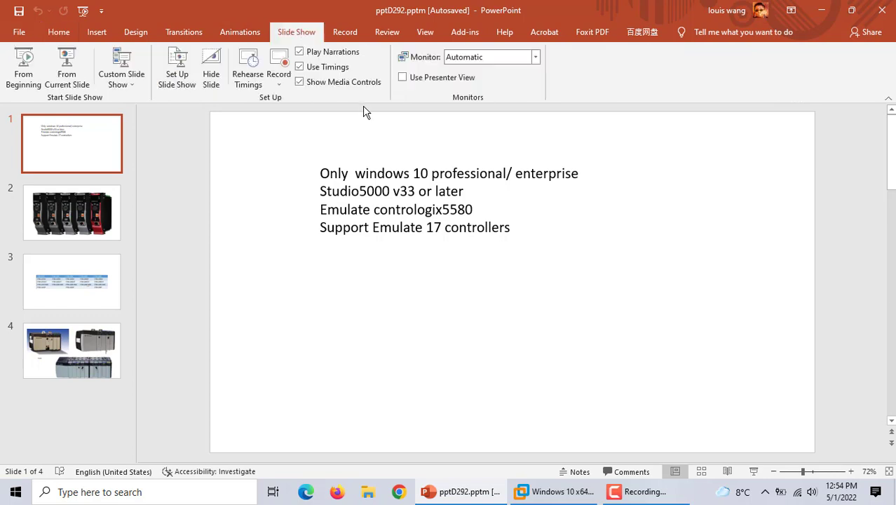
Step: Present the deck from the beginning, then return to slide 1 in the editor
left_click(29, 82)
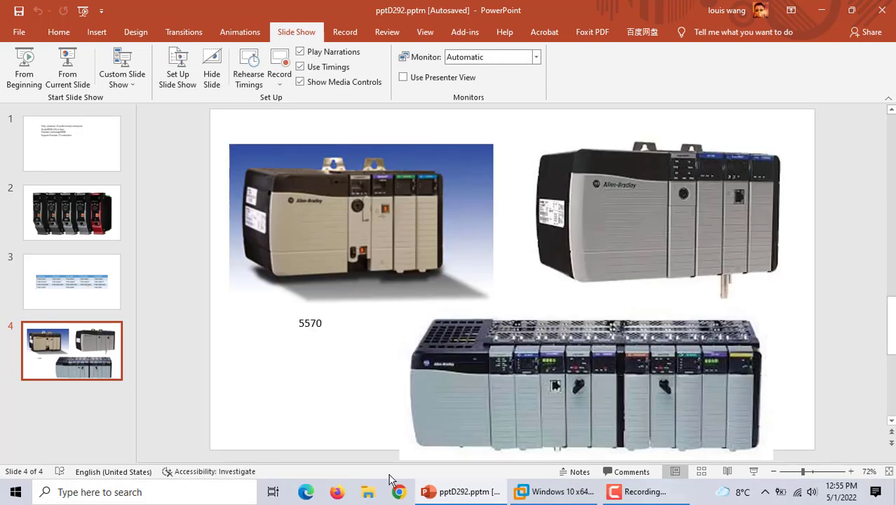
left_click(75, 140)
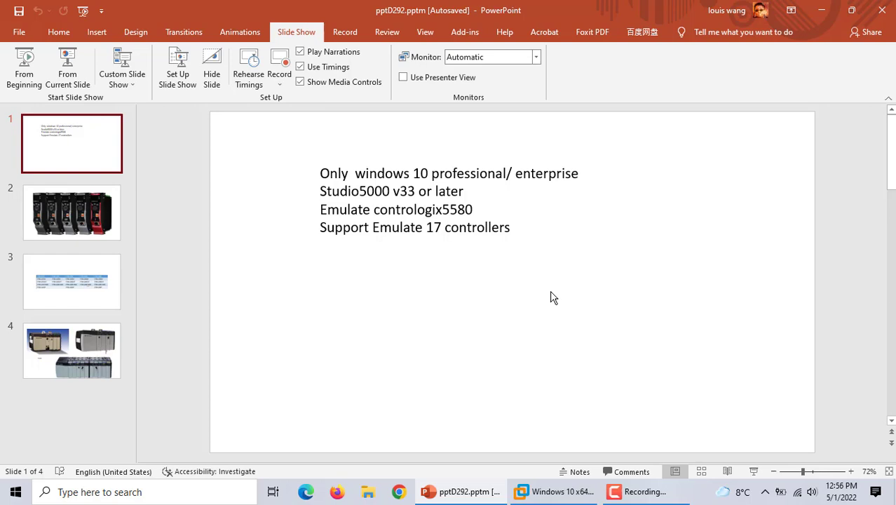
mouse_move(577, 491)
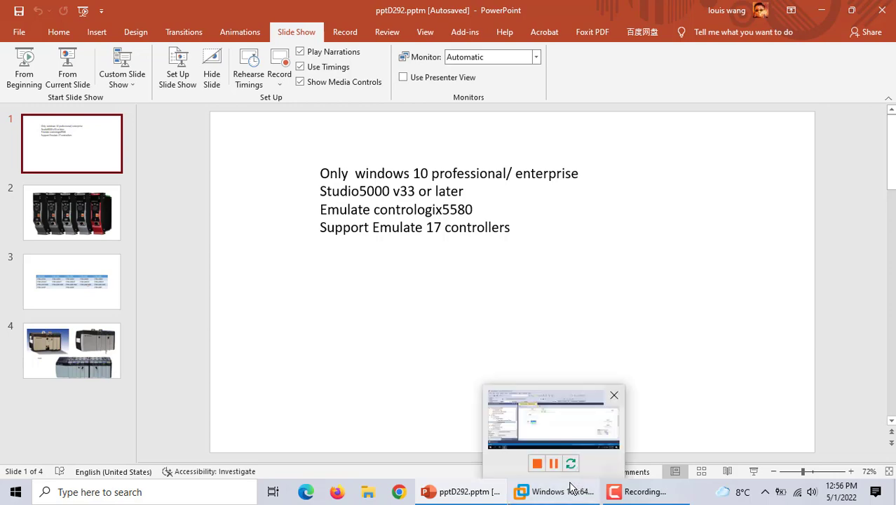
Step: Review the test_5580 MainRoutine rungs inside the virtual machine
left_click(570, 489)
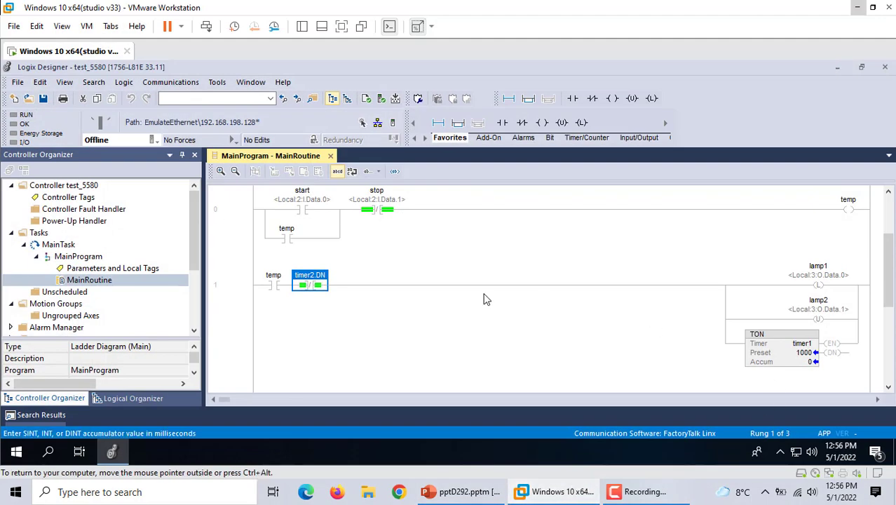
key("Up")
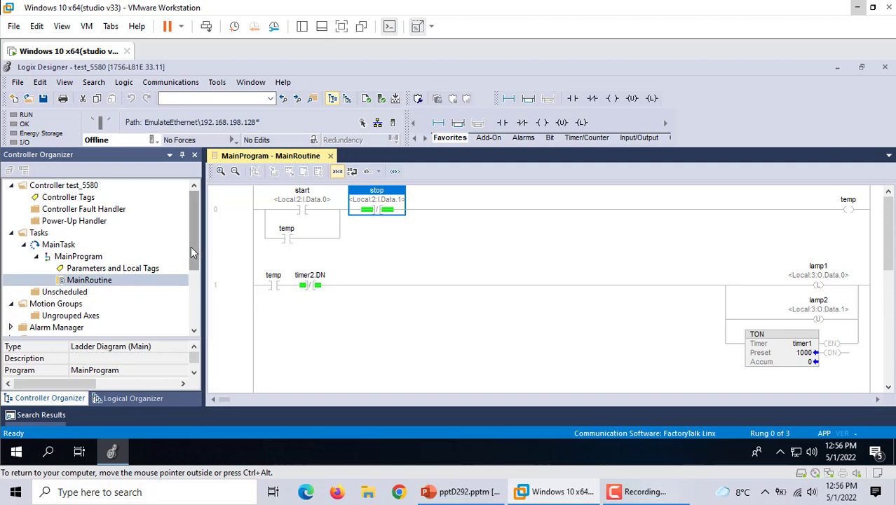
left_click_drag(193, 247, 194, 302)
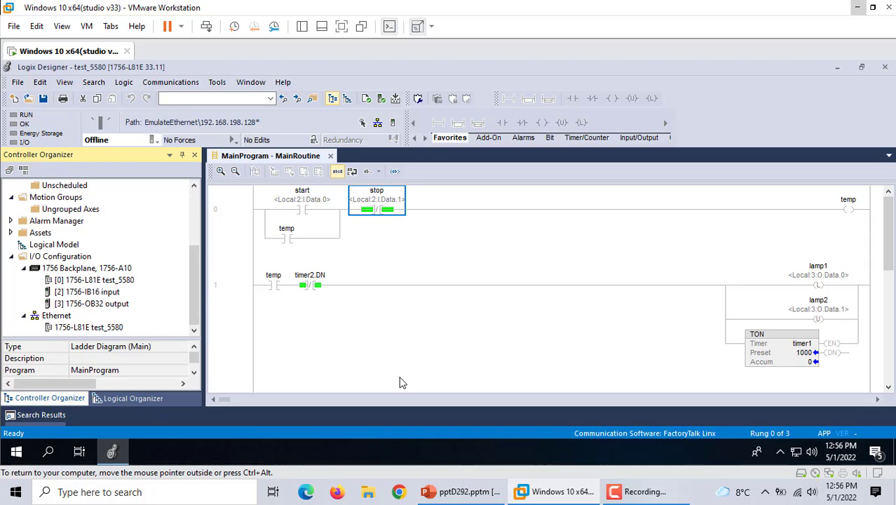
Step: Check slide 3's controller table, then minimize Logix Designer to the VM desktop
left_click(461, 491)
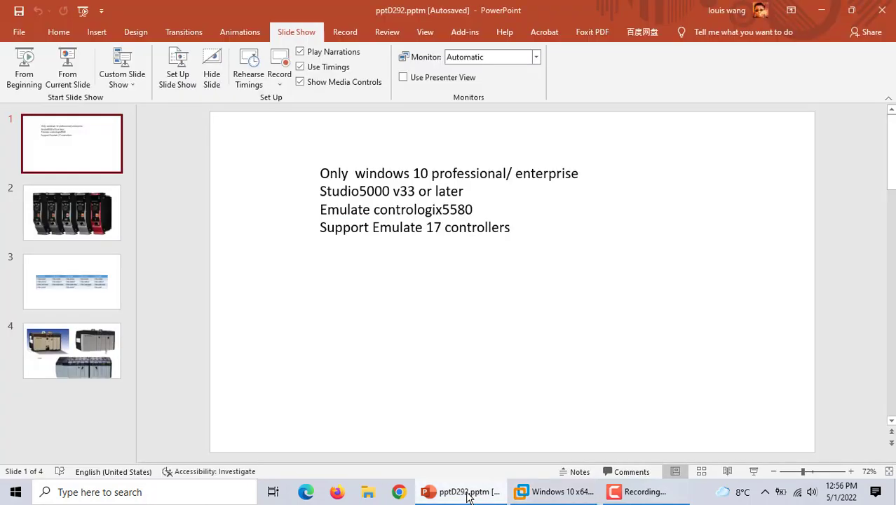
left_click(75, 270)
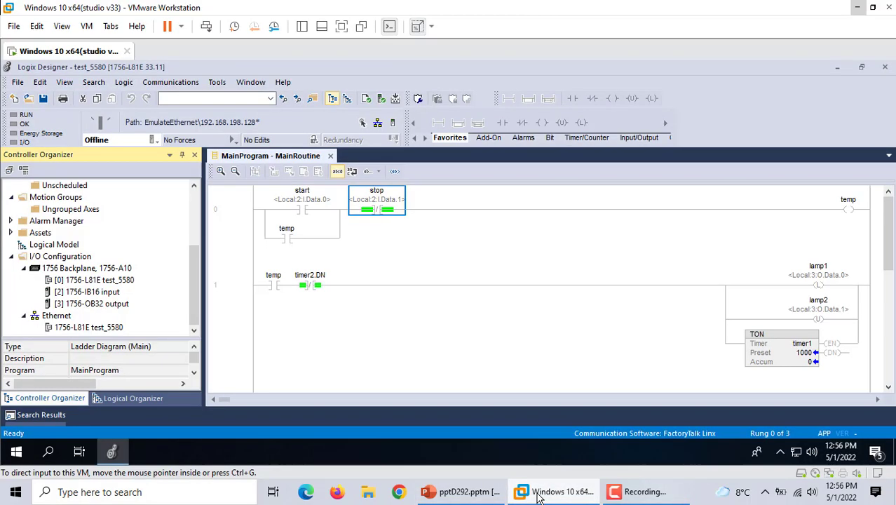
left_click(196, 201)
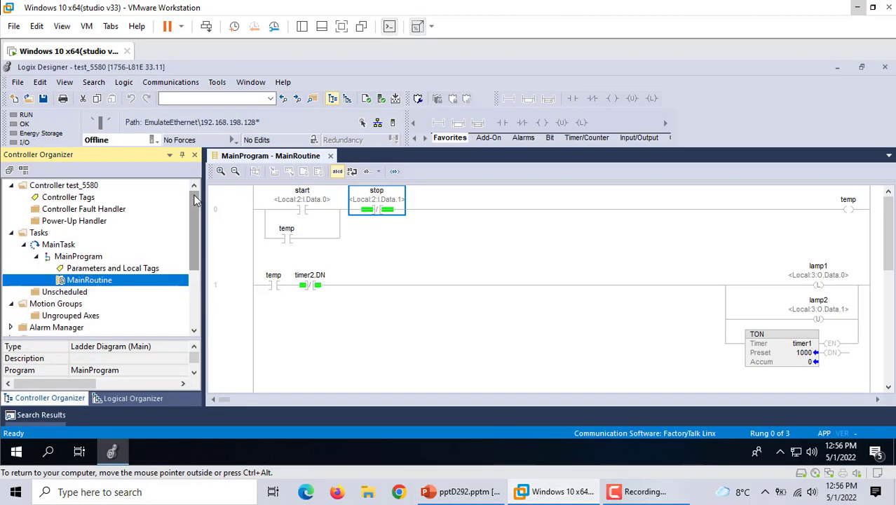
left_click_drag(195, 222, 198, 311)
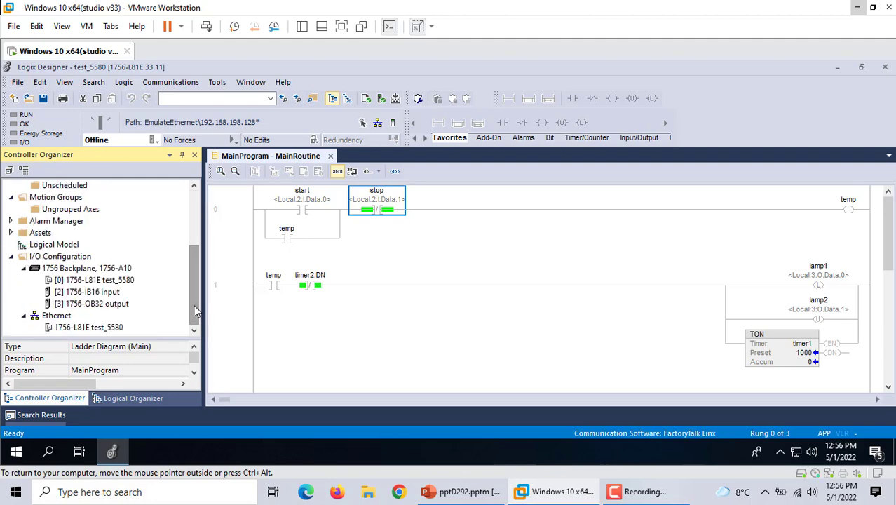
left_click(837, 66)
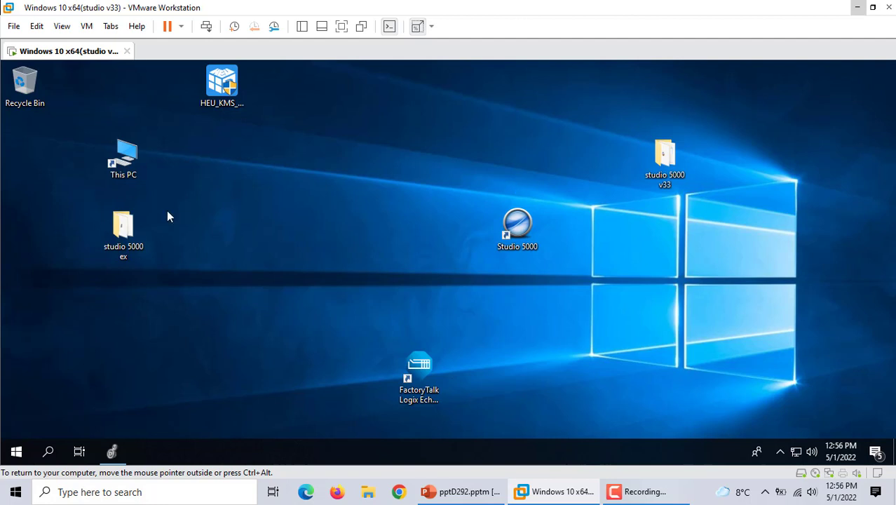
left_click(48, 453)
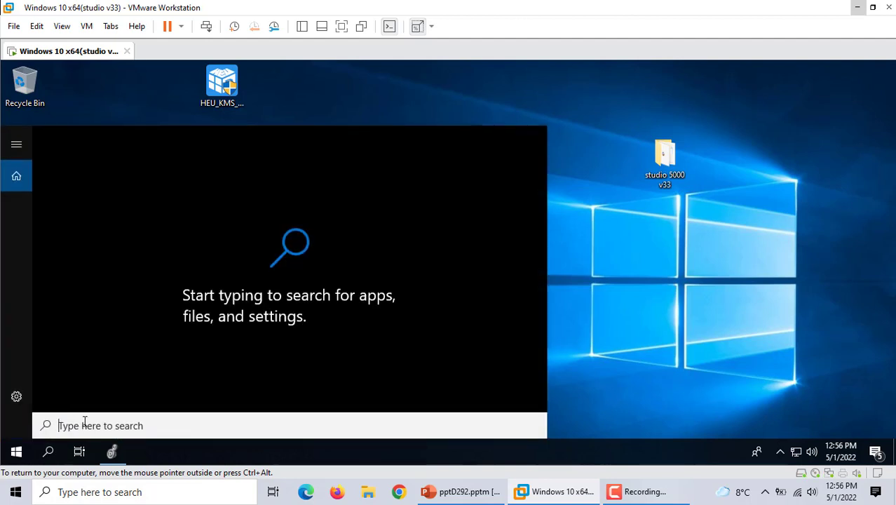
type("con")
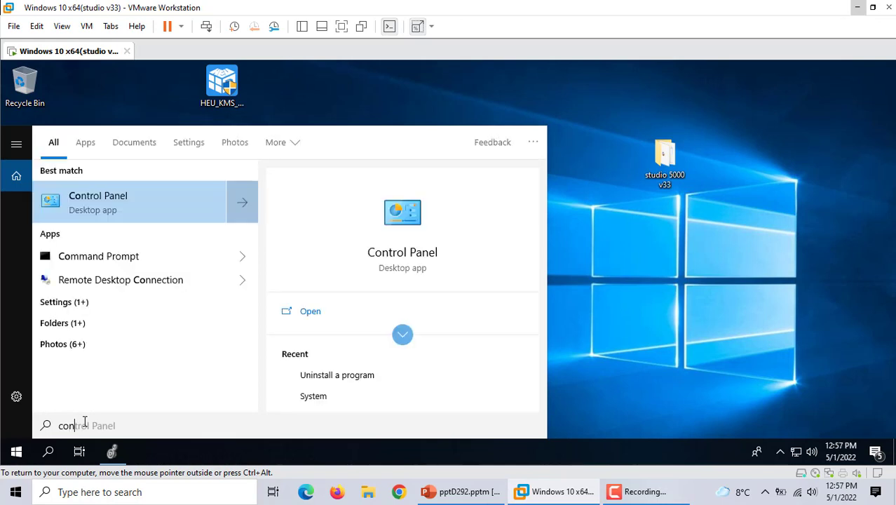
left_click(396, 256)
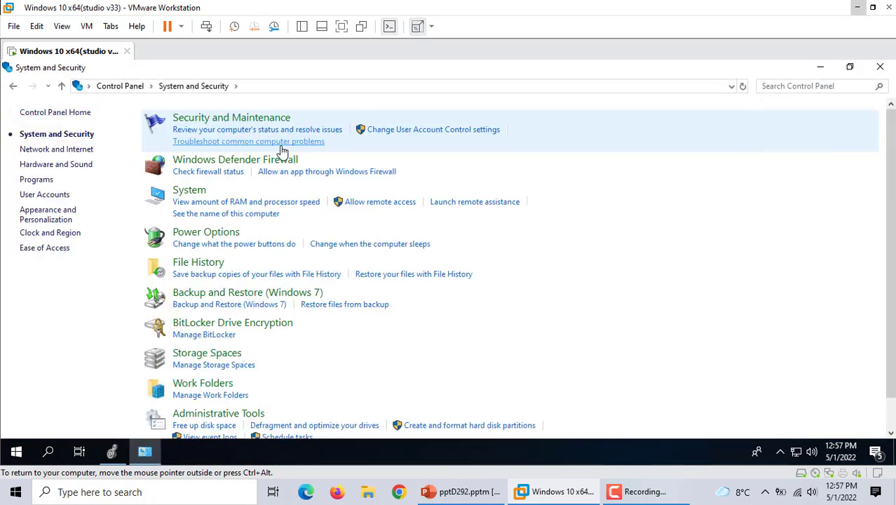
left_click(179, 191)
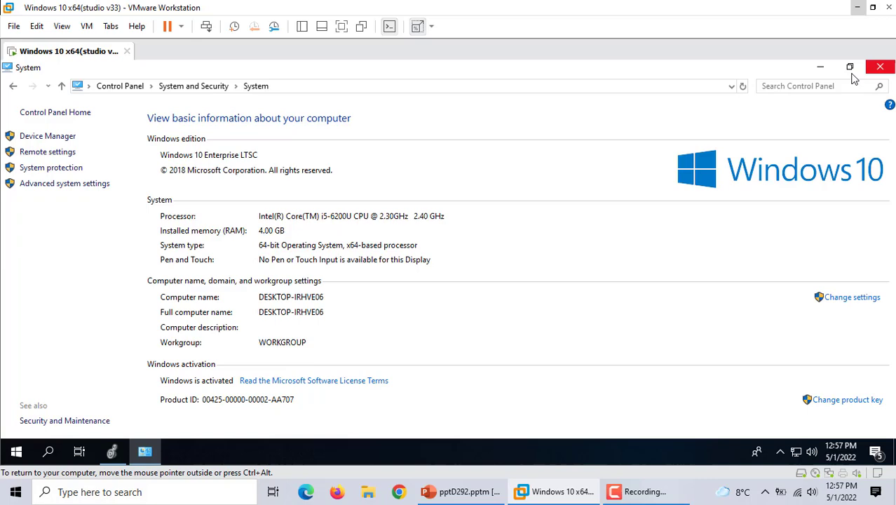
left_click(879, 68)
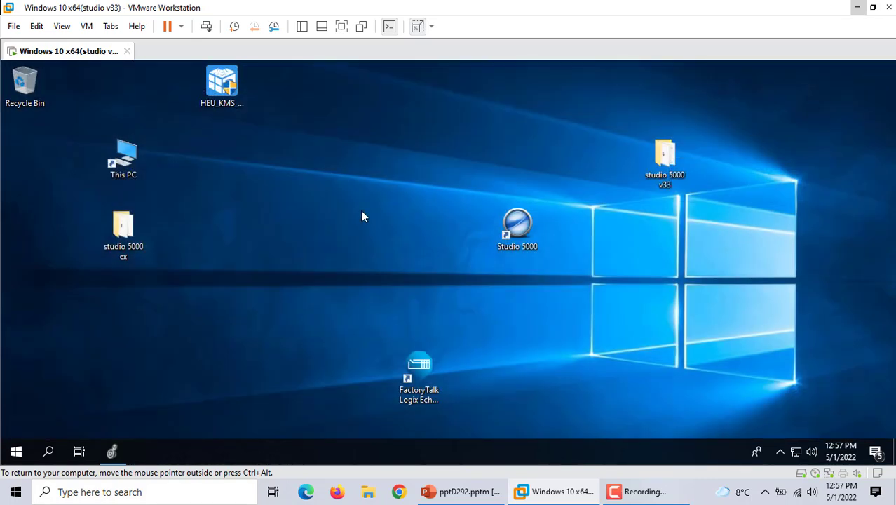
Step: Launch FactoryTalk Logix Echo, dismiss the activation warning, and show the Devices options
left_click(111, 451)
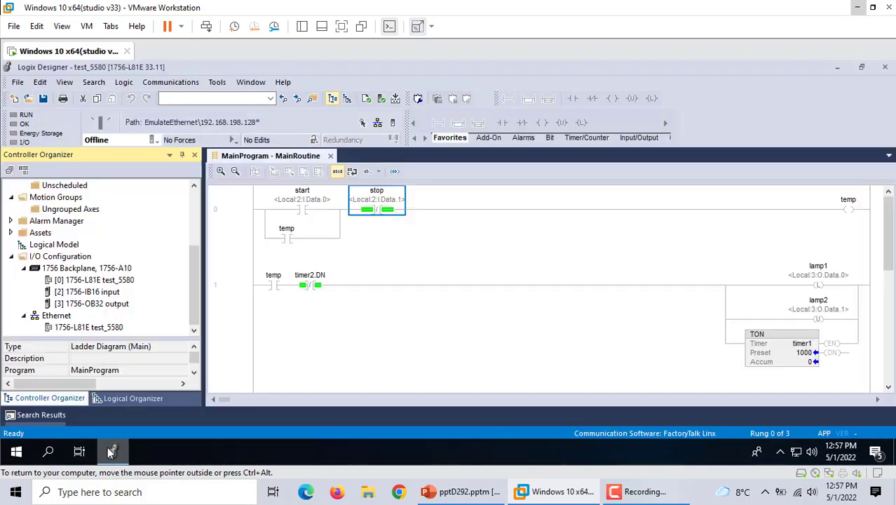
left_click(836, 67)
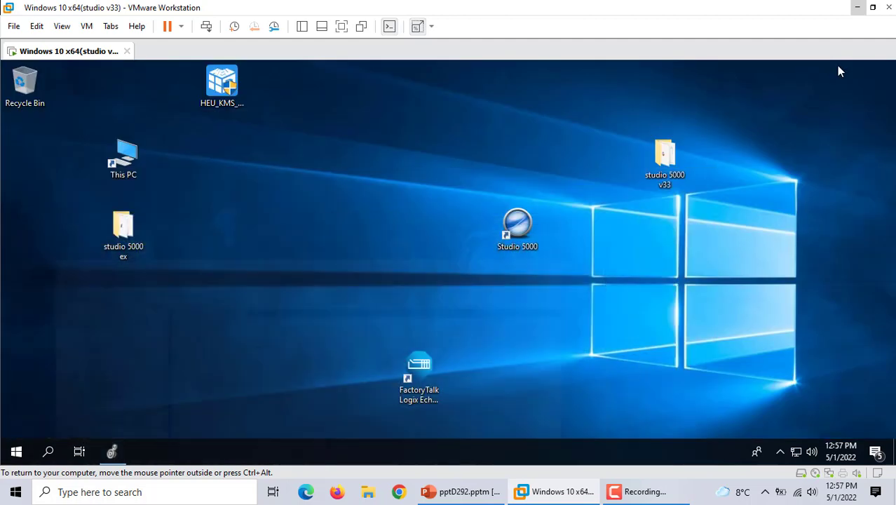
left_click(422, 382)
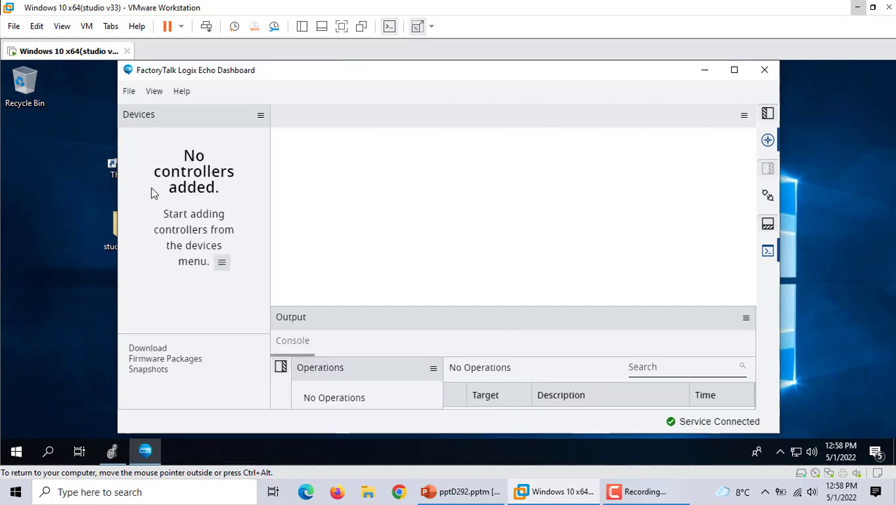
left_click(260, 116)
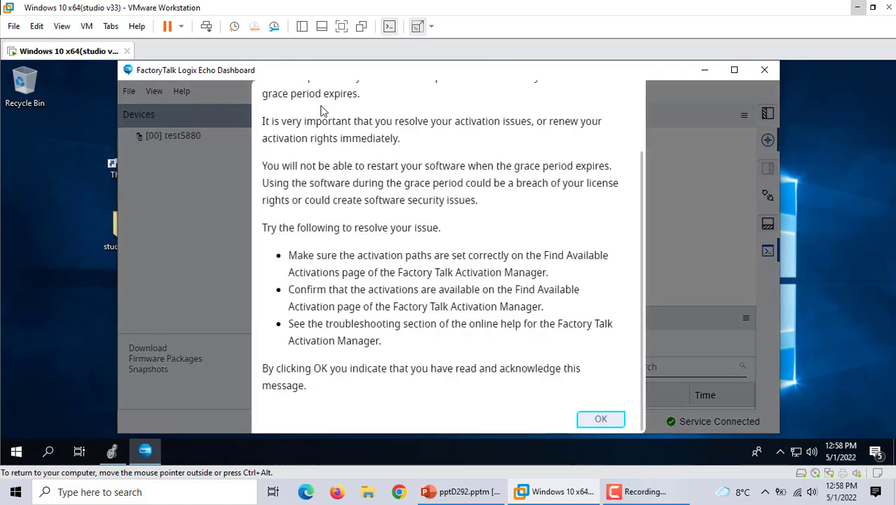
left_click(604, 421)
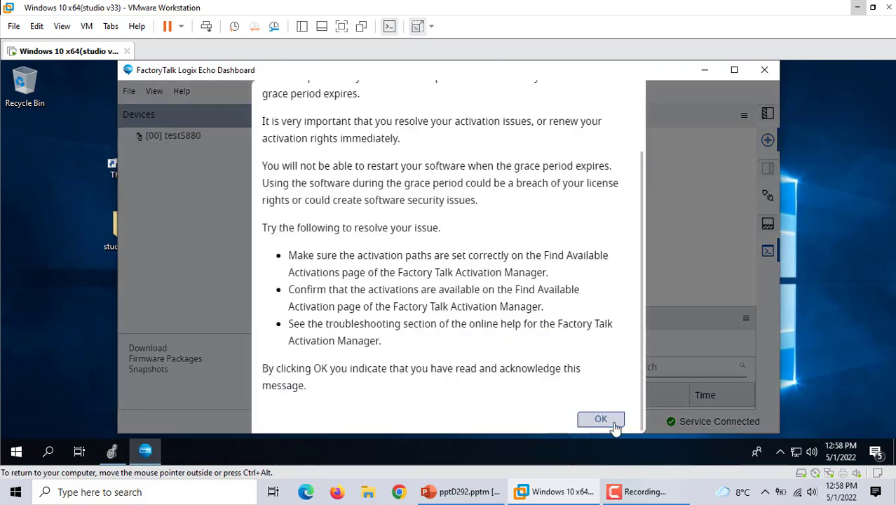
left_click(260, 116)
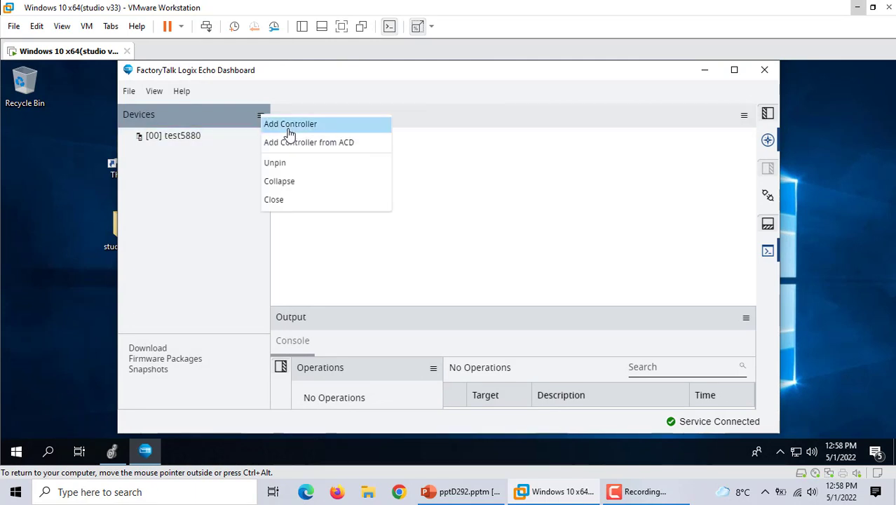
Step: Start a new controller named test5580 with IP address 192.168.198.128
left_click(289, 132)
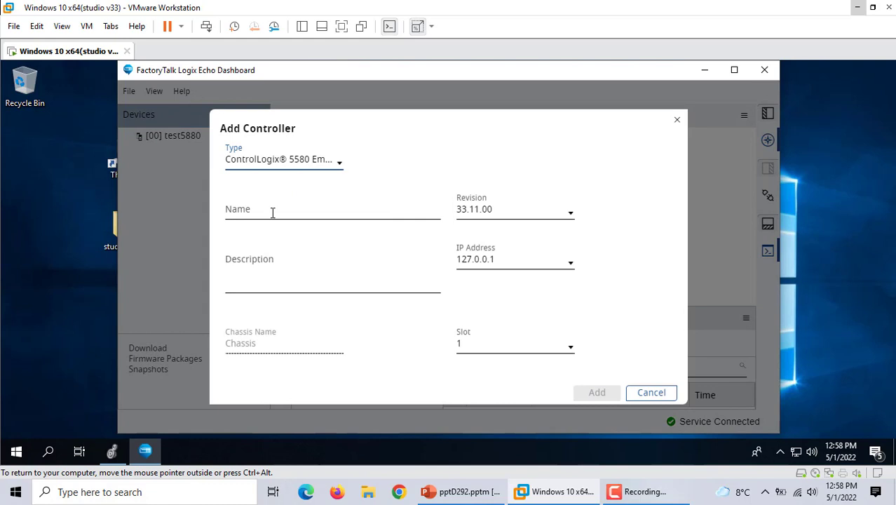
left_click(266, 209)
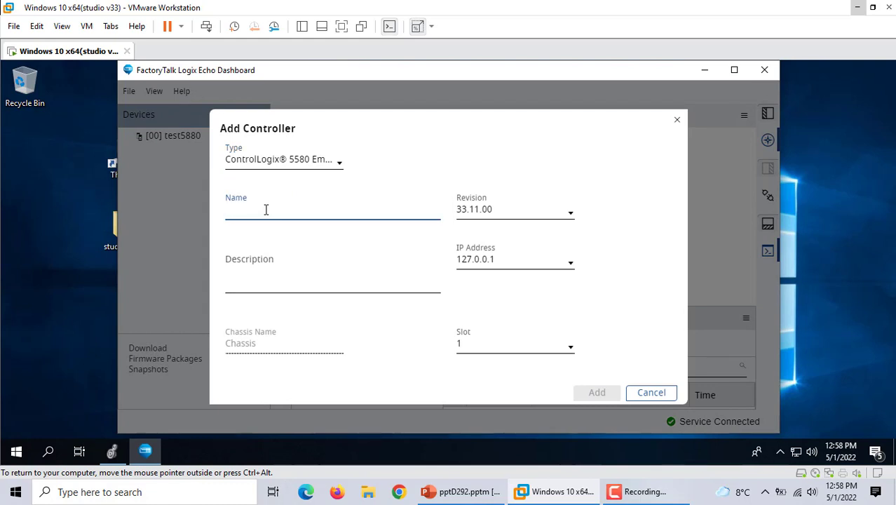
type("test")
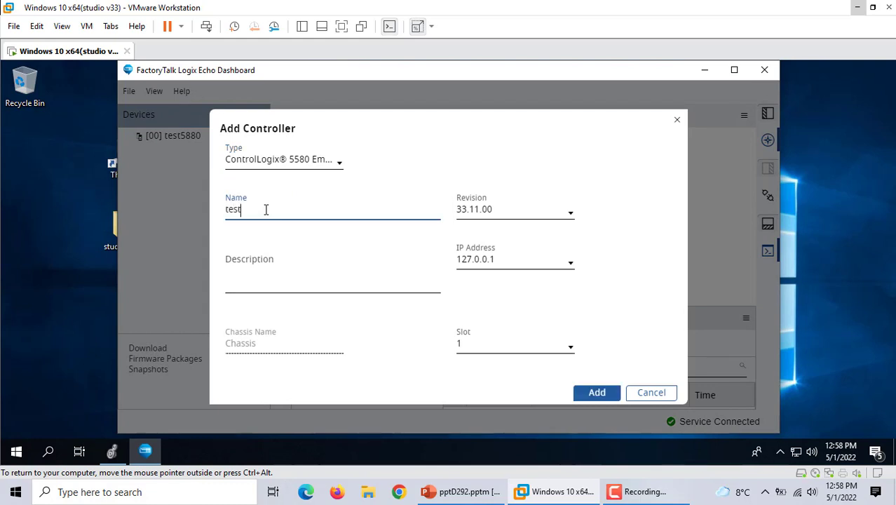
type("55580")
left_click(250, 209)
key("BackSpace")
left_click(559, 265)
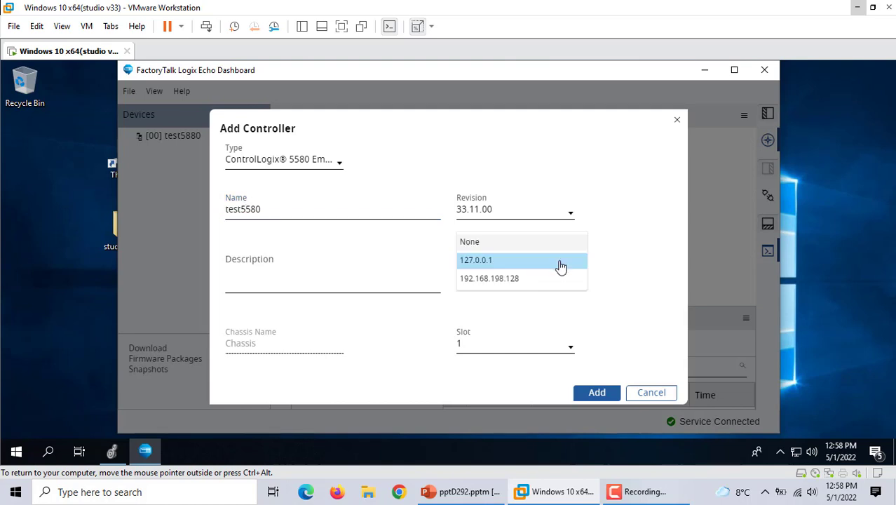
left_click(509, 280)
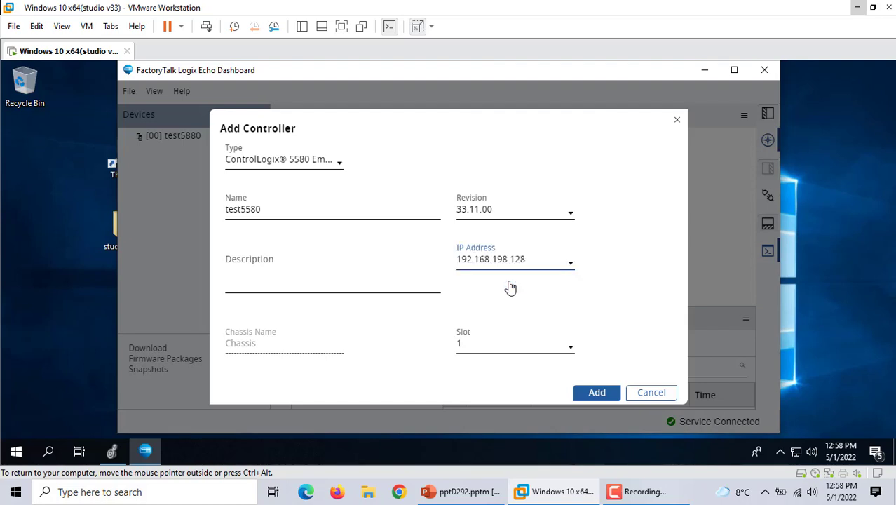
Step: Switch the IP to 127.0.0.1 and back to 192.168.198.128, then add the controller
left_click(13, 247)
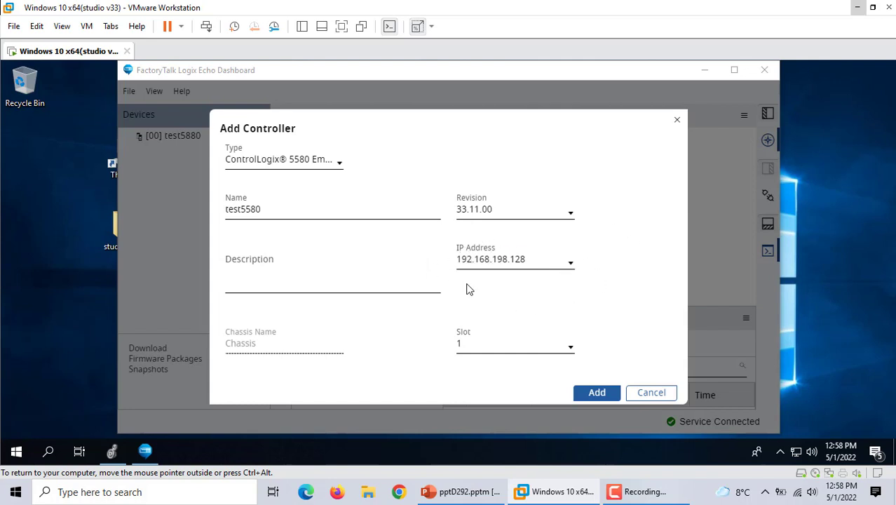
left_click(571, 268)
left_click(571, 268)
left_click(571, 266)
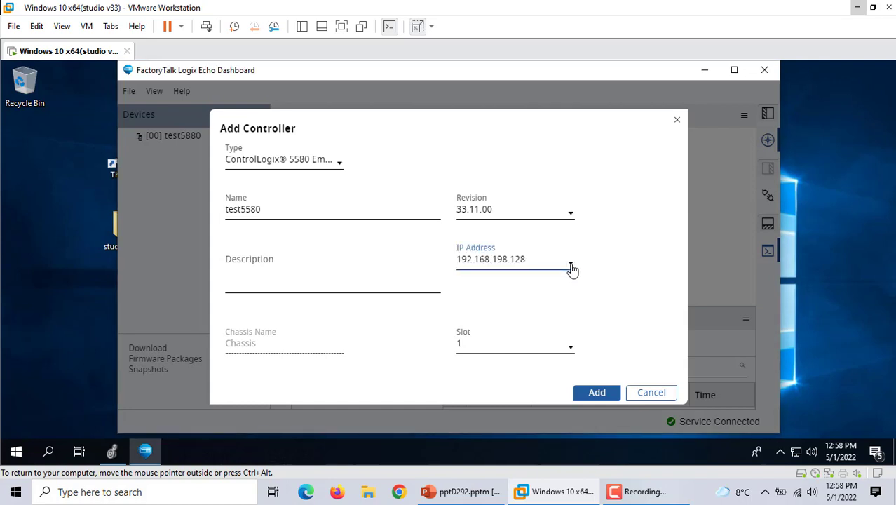
left_click(571, 268)
left_click(511, 242)
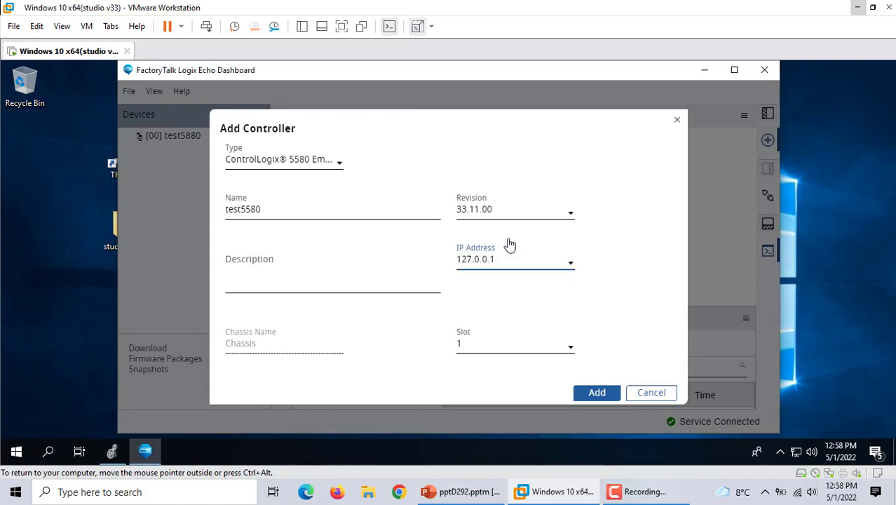
left_click(571, 266)
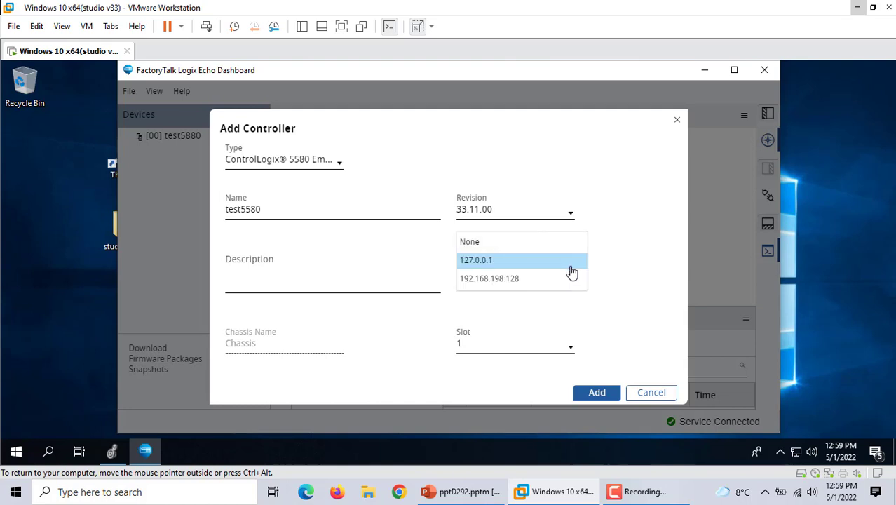
left_click(491, 279)
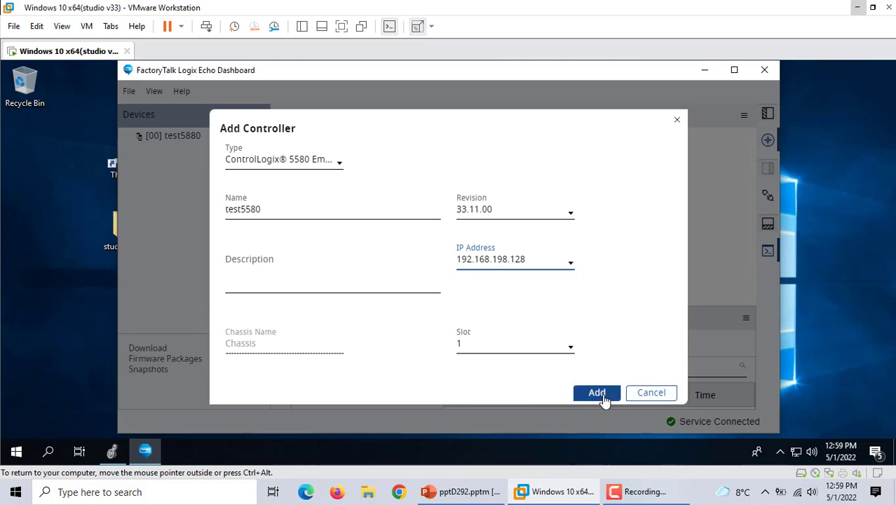
left_click(599, 394)
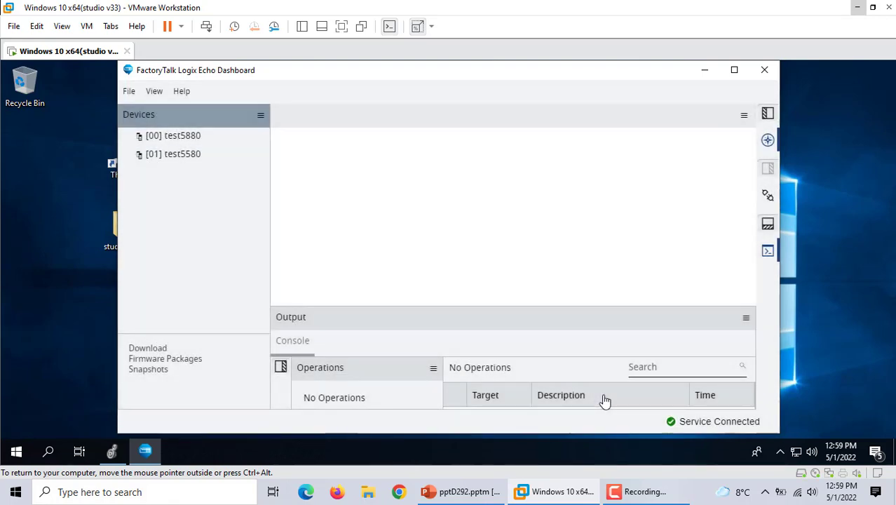
Step: Delete controllers [00] test5880 and [01] test5580
right_click(169, 140)
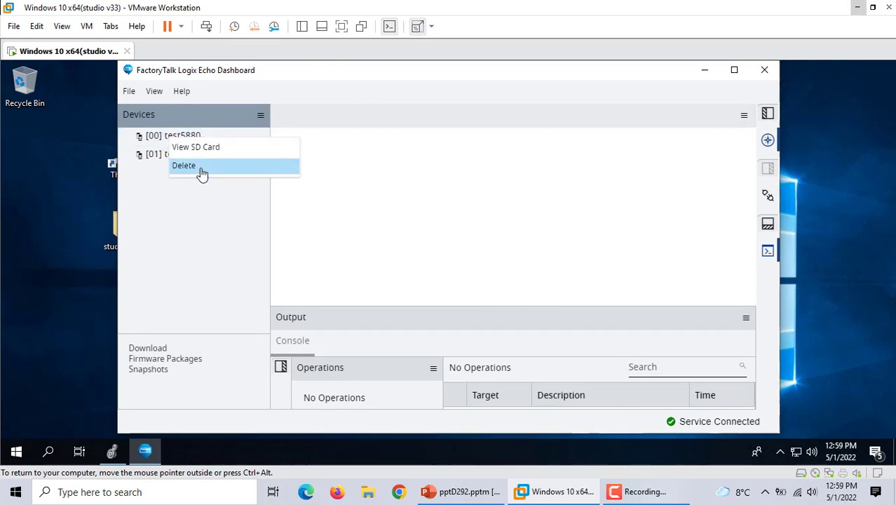
left_click(195, 165)
left_click(531, 287)
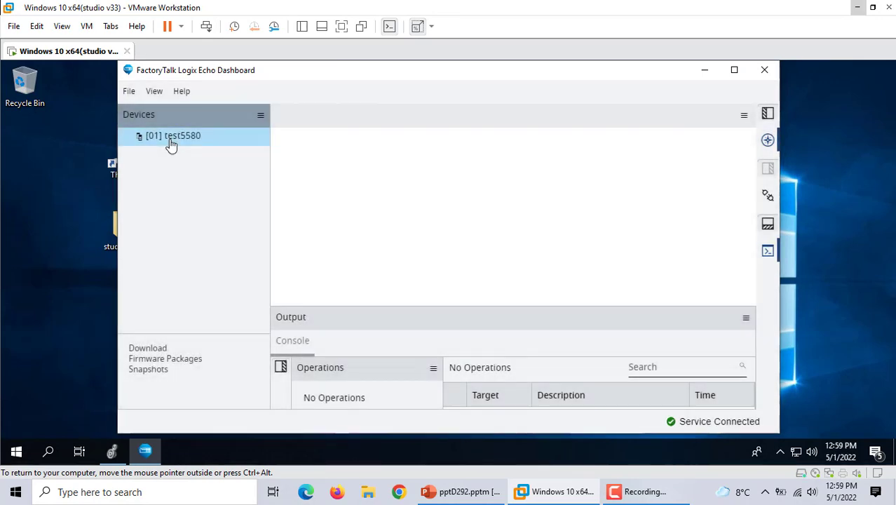
right_click(170, 144)
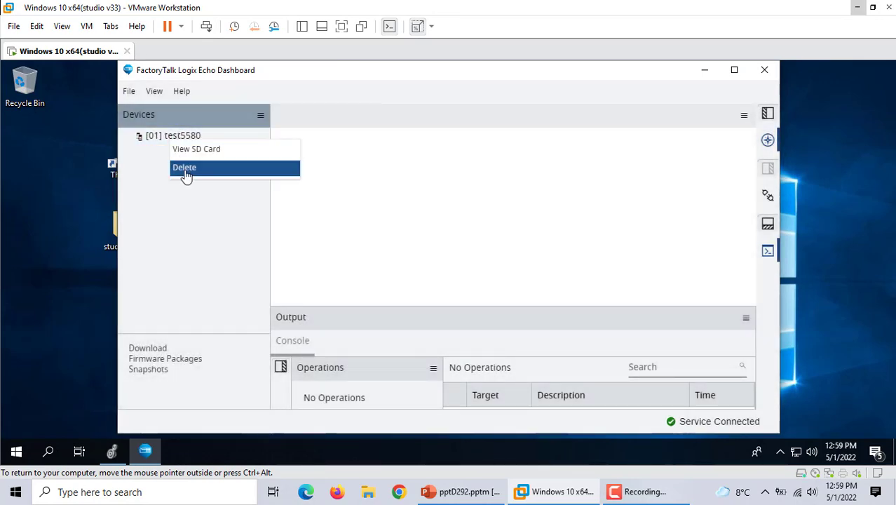
left_click(184, 170)
left_click(540, 292)
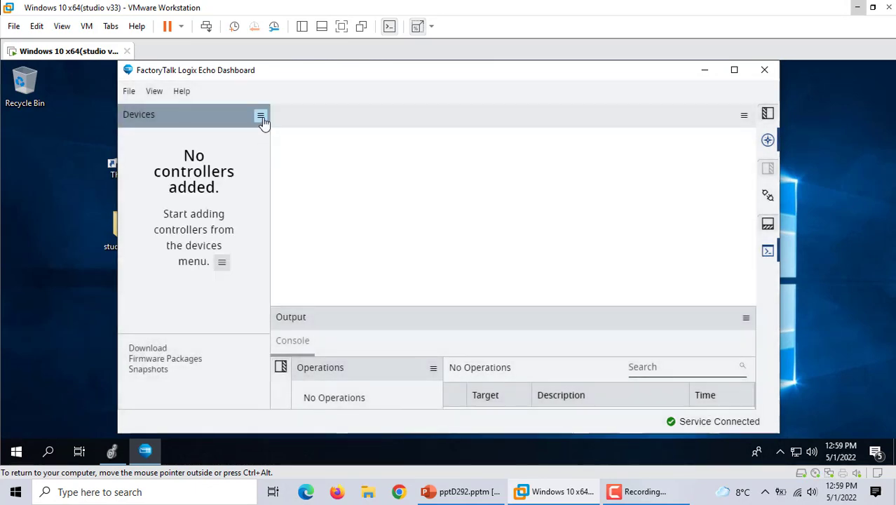
Step: Add a new controller named test10 at IP address 192.168.198.128
left_click(261, 117)
left_click(284, 130)
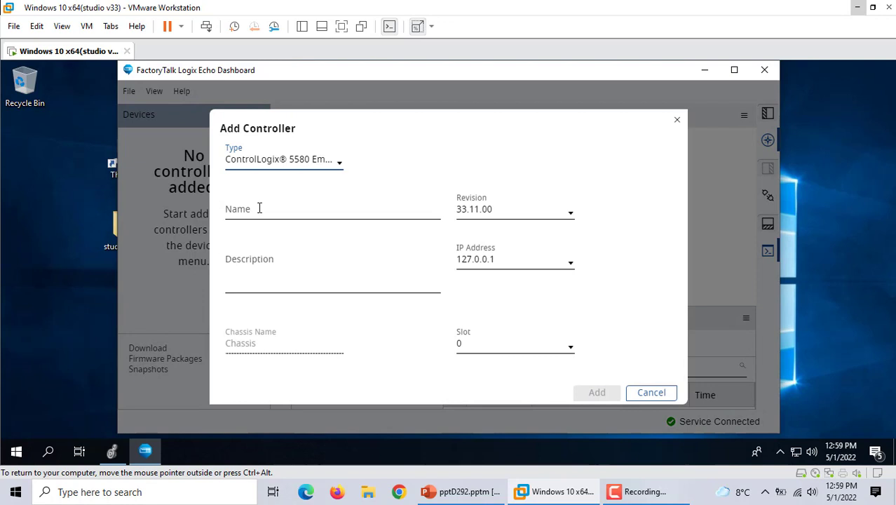
left_click(259, 208)
type("es")
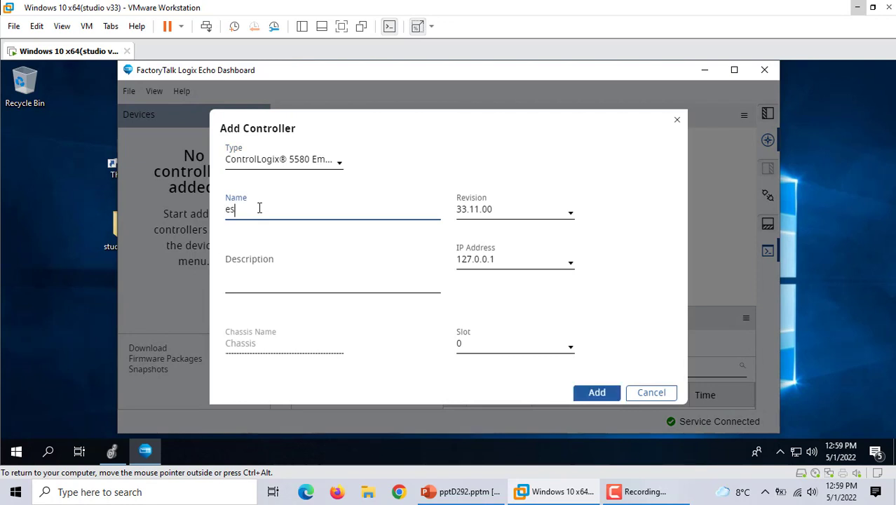
type("y10")
key("BackSpace")
key("BackSpace")
key("BackSpace")
key("BackSpace")
key("BackSpace")
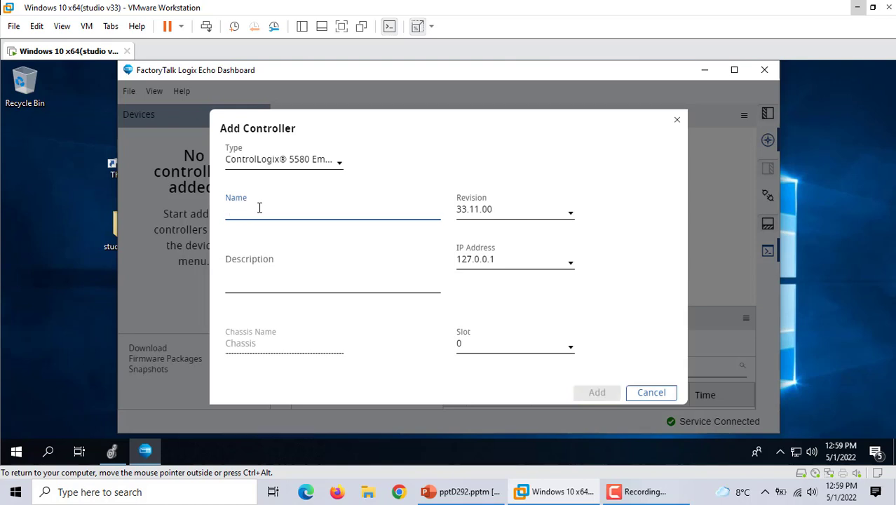
type("test")
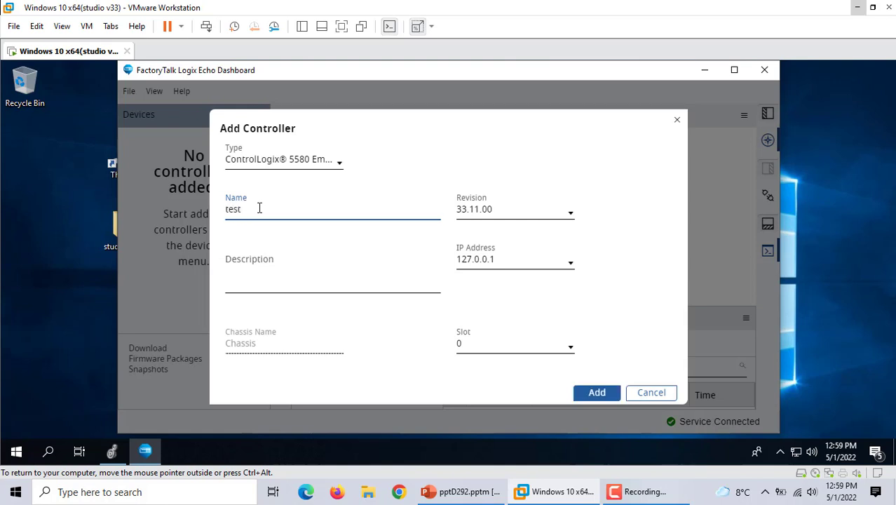
type("10")
left_click(561, 269)
left_click(512, 278)
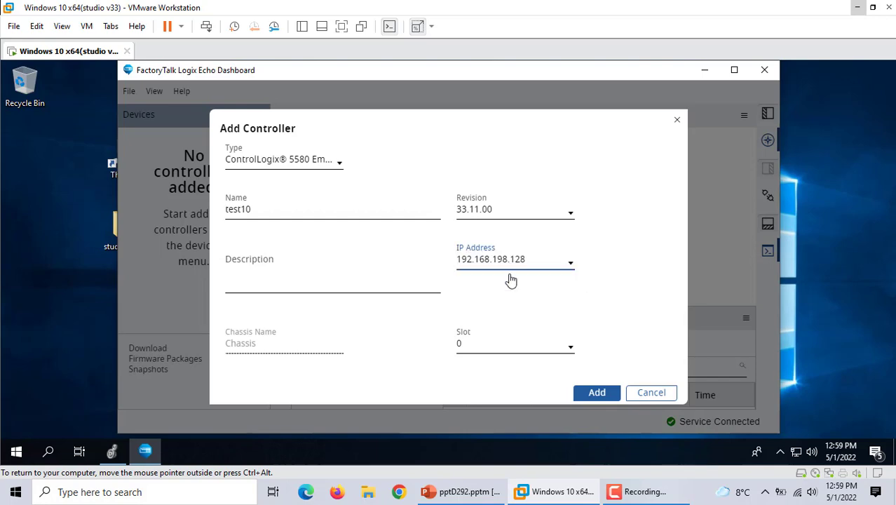
left_click(597, 394)
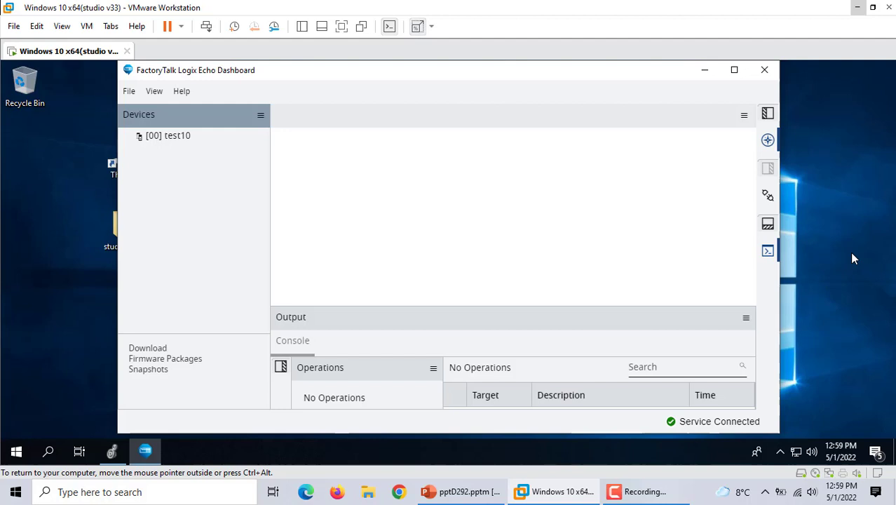
Step: Confirm test10 is in REMOTE mode under Device Status, then minimize the dashboard
left_click(767, 198)
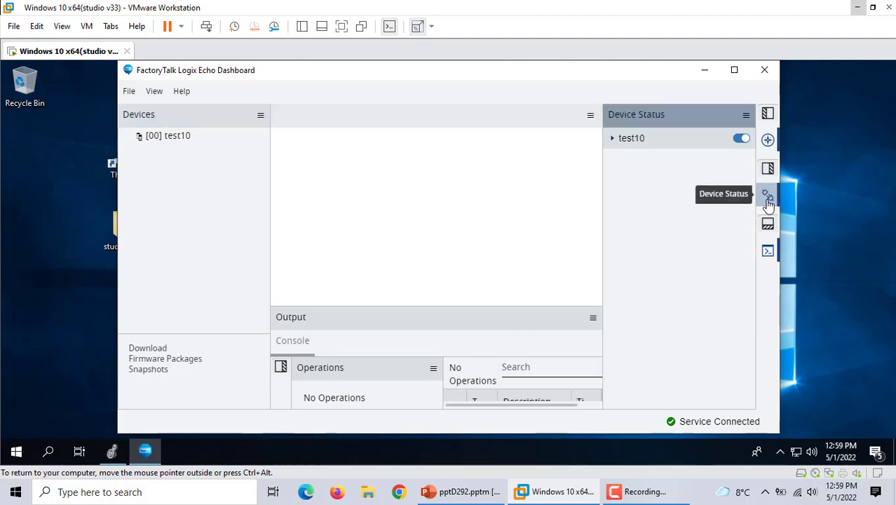
left_click(612, 139)
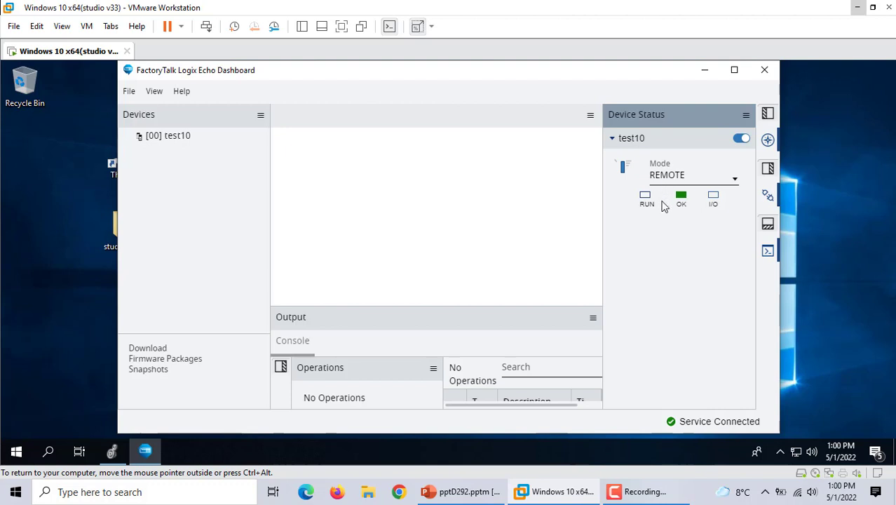
left_click(731, 184)
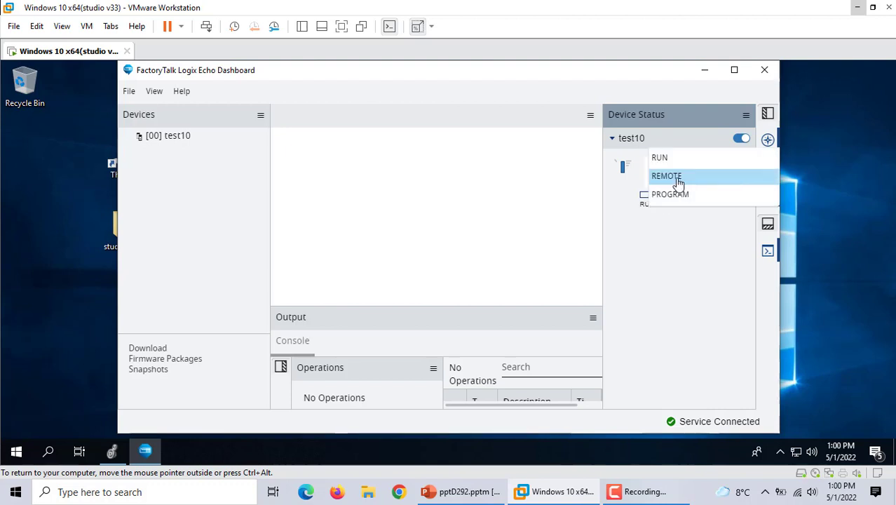
left_click(363, 224)
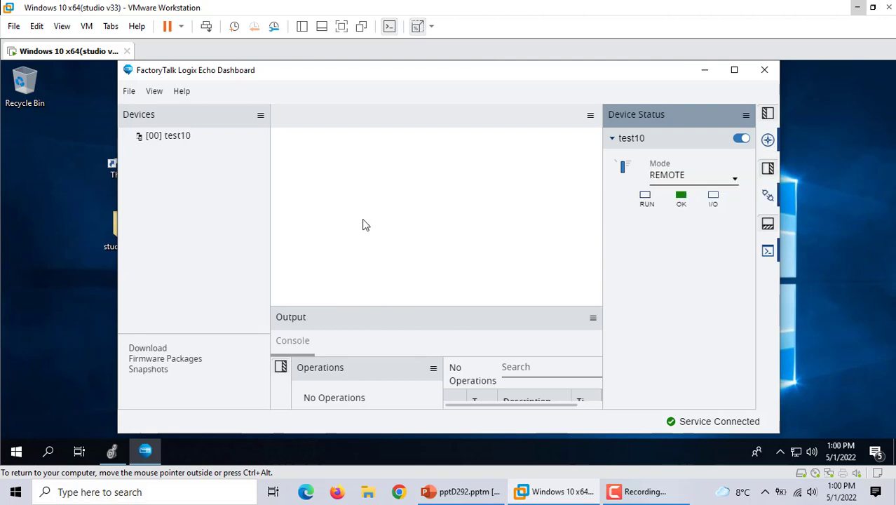
left_click(705, 70)
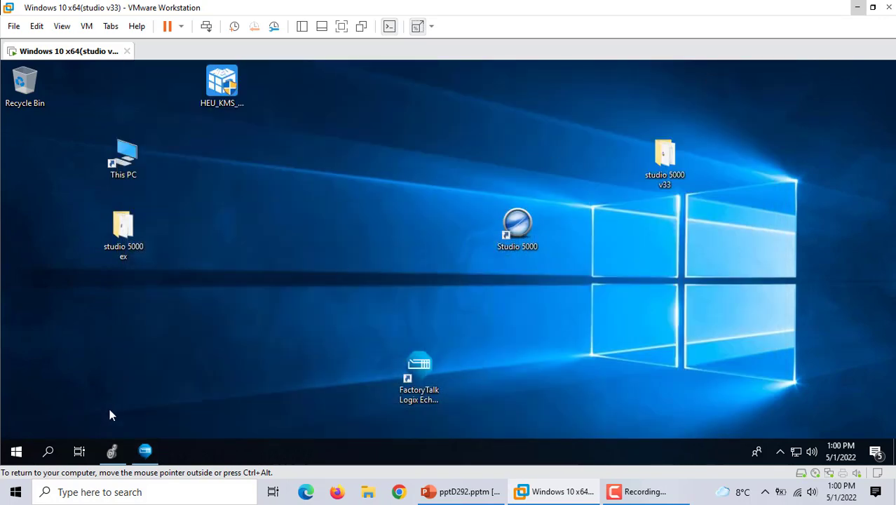
Step: Restore Logix Designer and browse Who Active for the emulated 5580 at 192.168.198.128
left_click(112, 450)
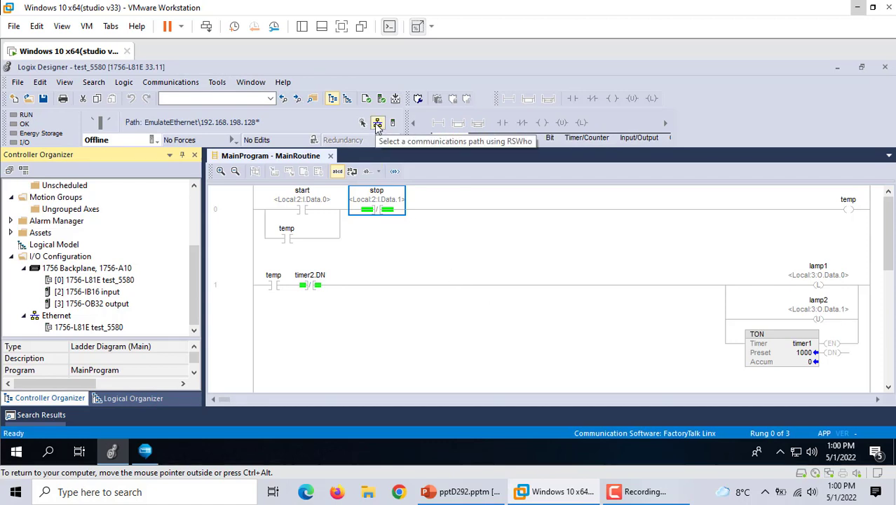
left_click(377, 124)
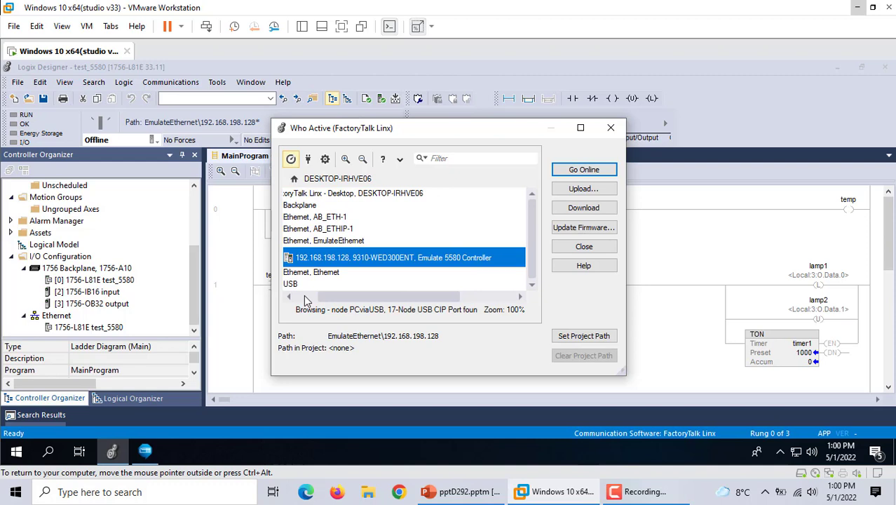
Step: Select the Emulate 5580 Controller at 192.168.198.128 and start the download
left_click(305, 297)
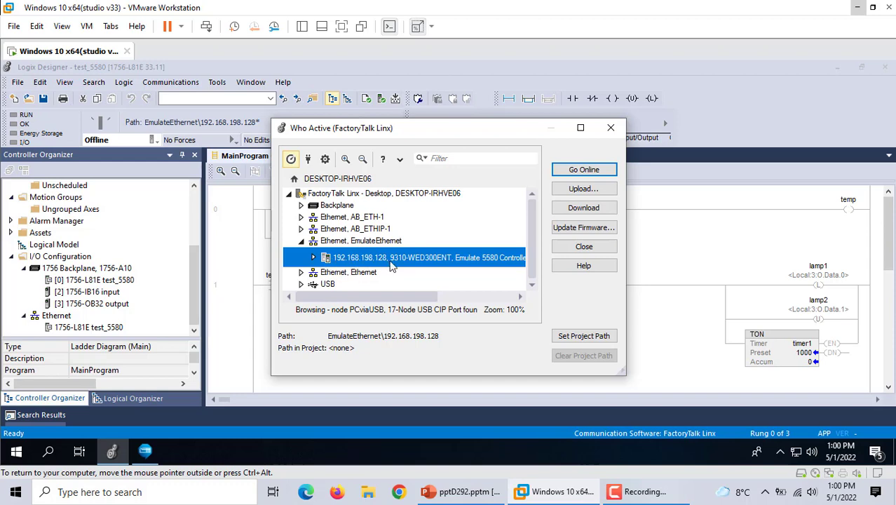
left_click(573, 211)
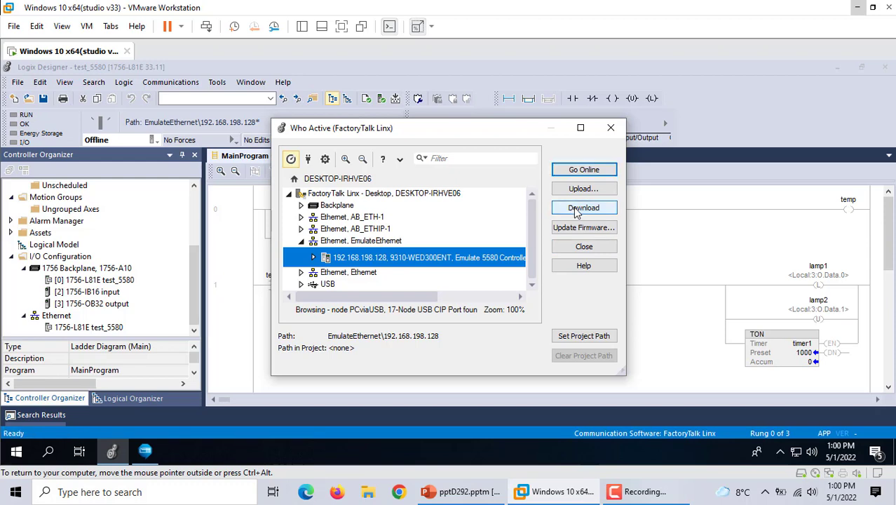
left_click(585, 210)
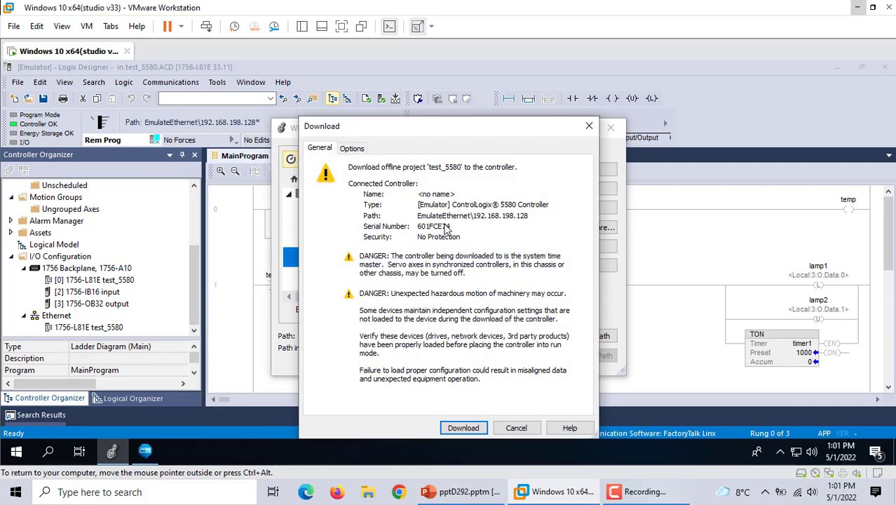
Step: Confirm downloading test_5580 to the emulated ControlLogix 5580 and go online
left_click(468, 431)
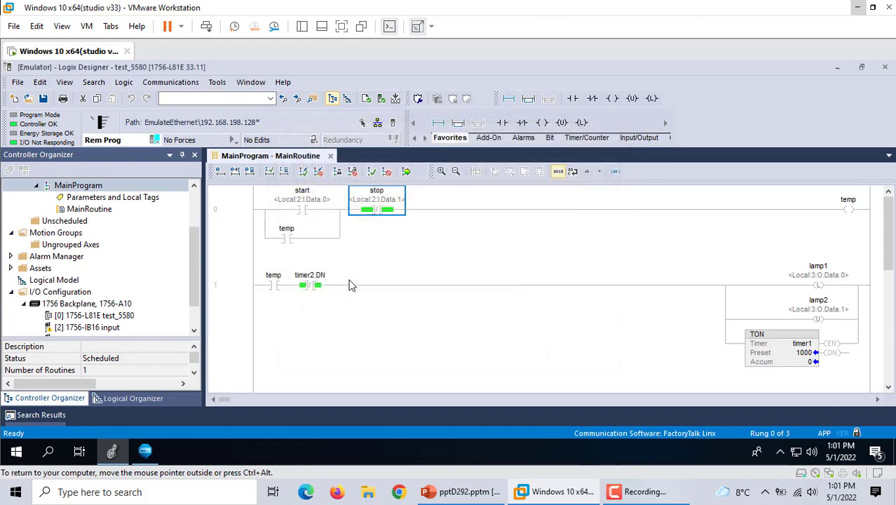
Step: Switch the emulated controller to Remote Run mode
left_click(157, 141)
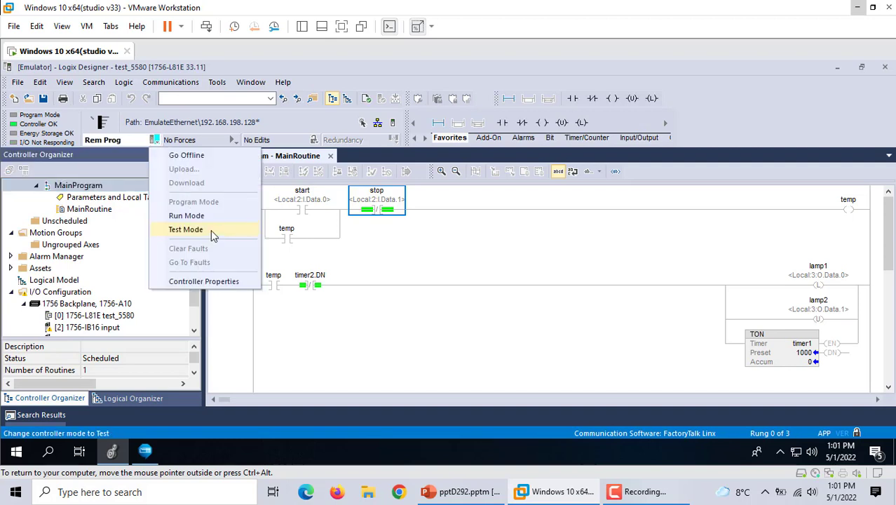
left_click(197, 216)
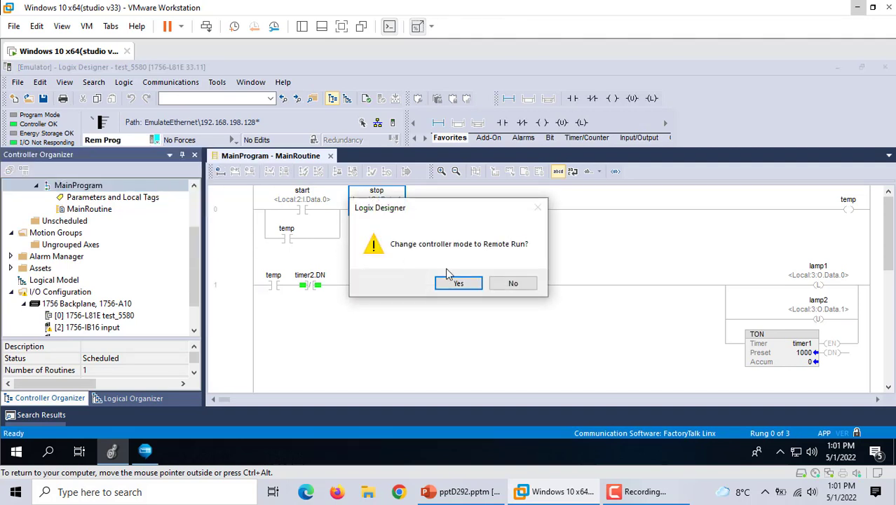
left_click(457, 281)
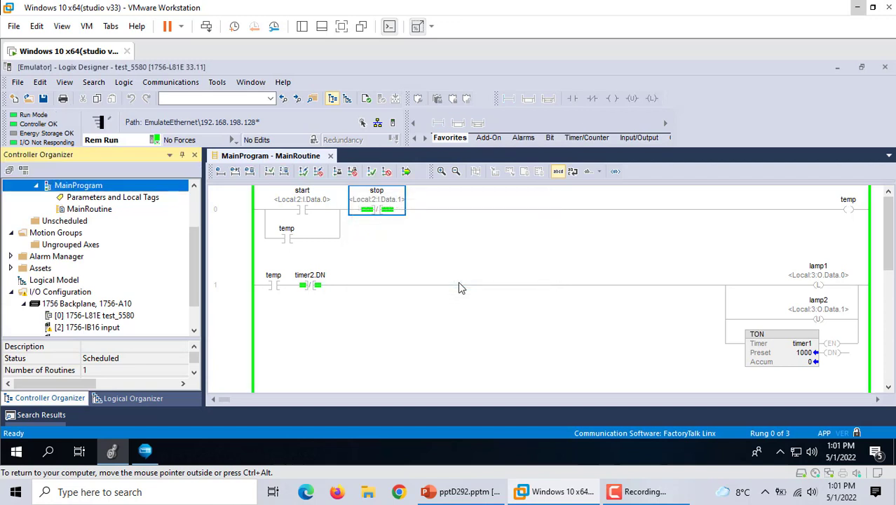
Step: Toggle the start bit on to energise rung 0 and check timer1 counting on the Logix Echo dashboard
right_click(300, 202)
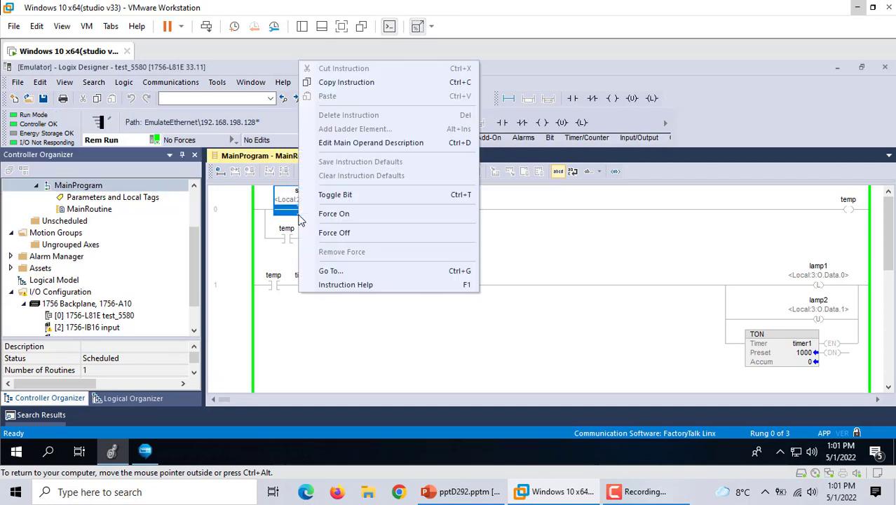
left_click(344, 195)
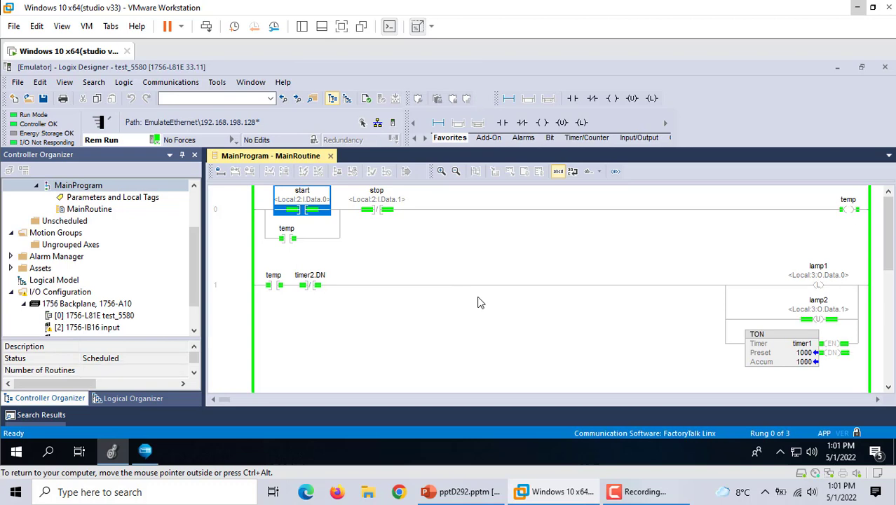
scroll(480, 302, "down", 2)
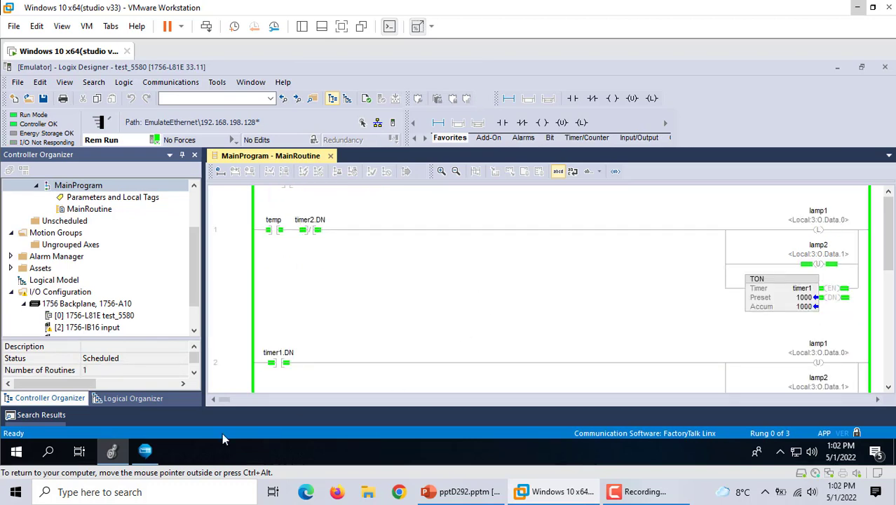
left_click(144, 453)
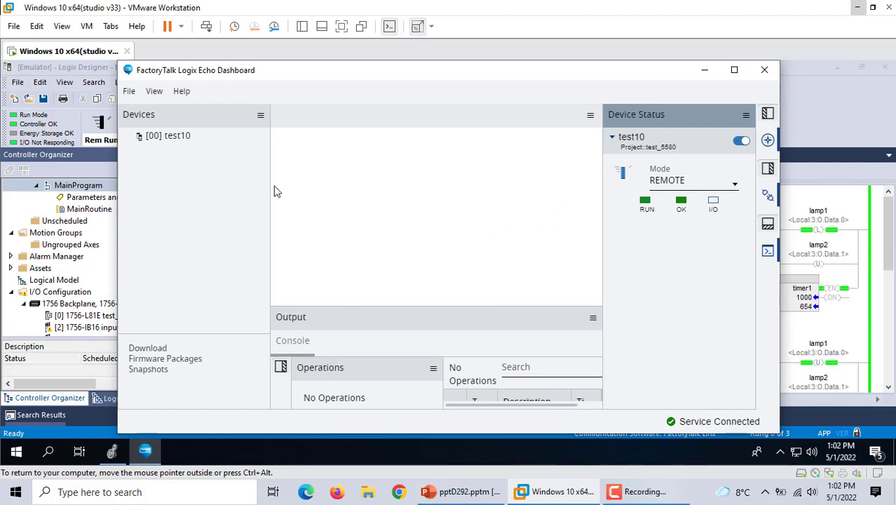
Step: Alternate between the Logix Echo dashboard and the ladder to watch test10 running
left_click(704, 70)
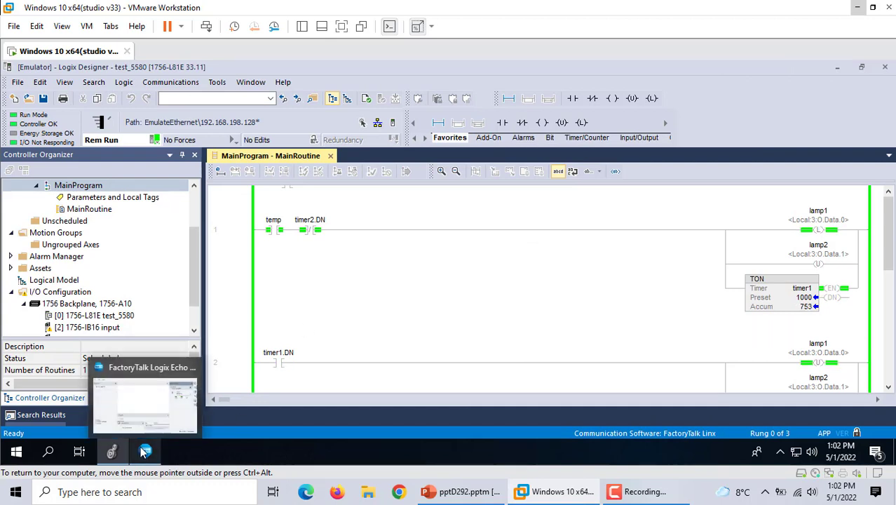
mouse_move(144, 452)
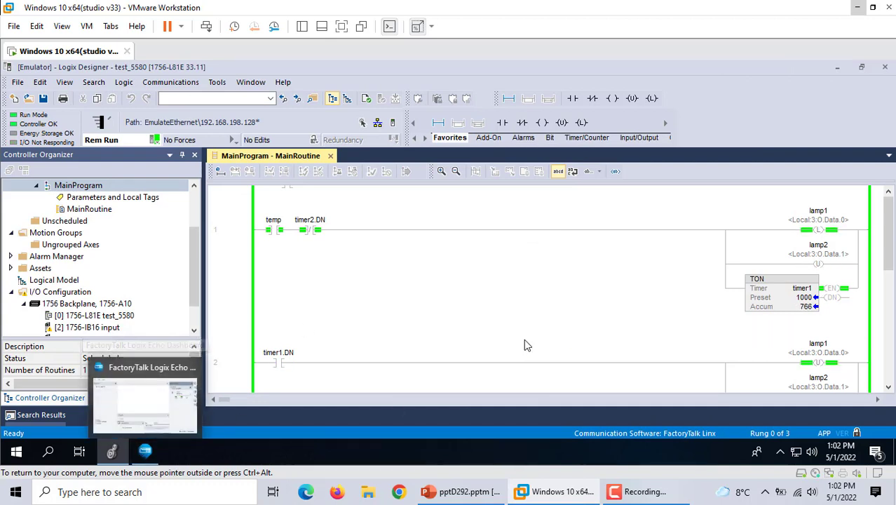
left_click(145, 452)
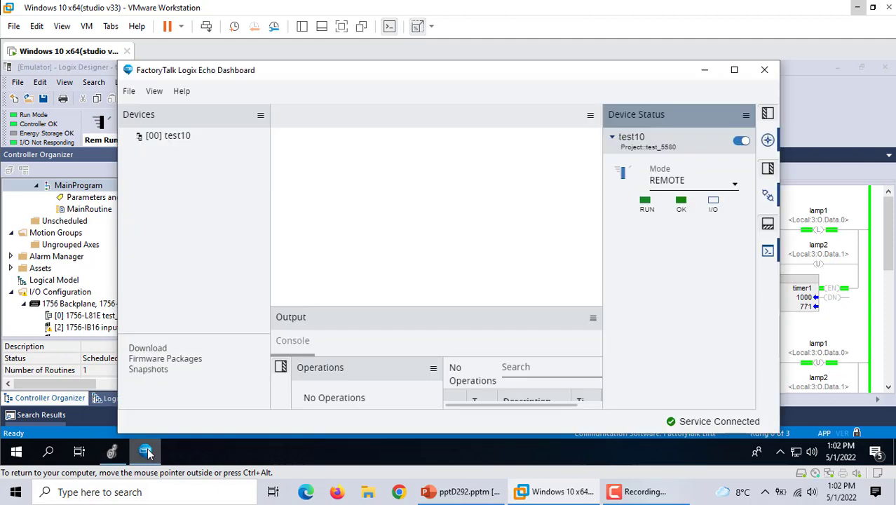
left_click(704, 69)
scroll(192, 328, "down", 1)
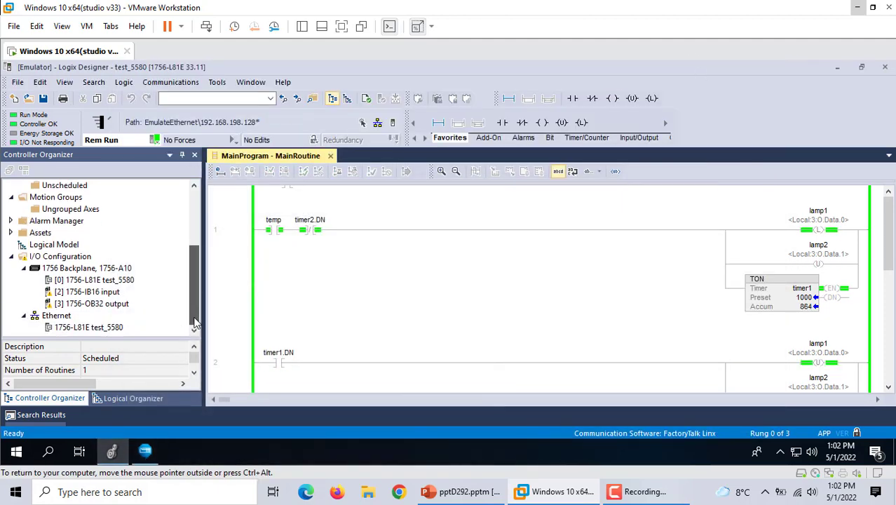
scroll(142, 306, "up", 1)
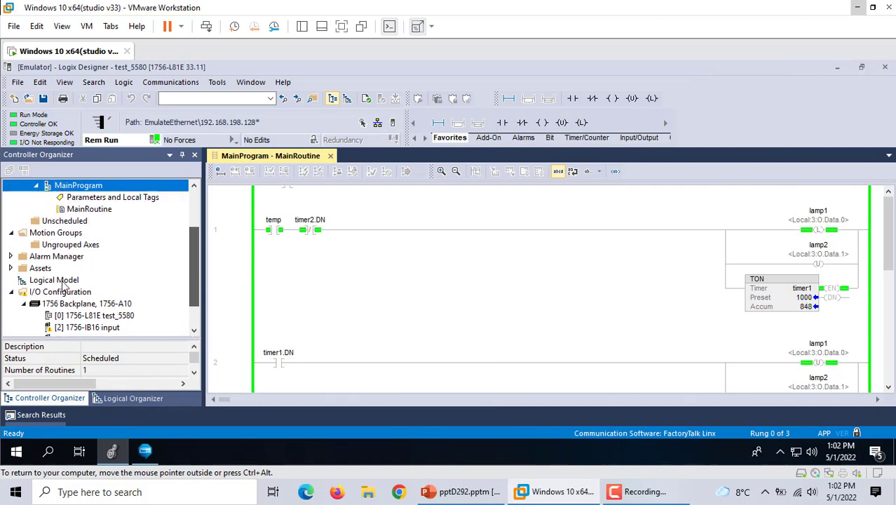
scroll(142, 305, "down", 1)
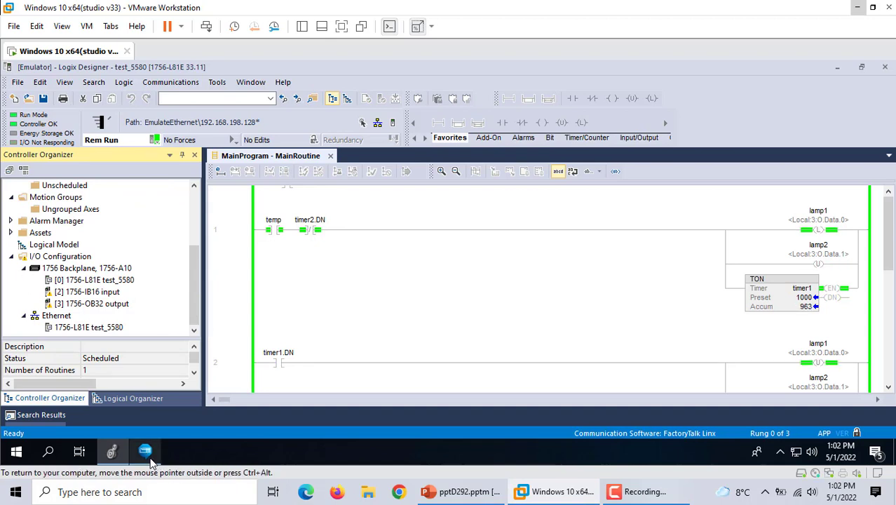
mouse_move(146, 455)
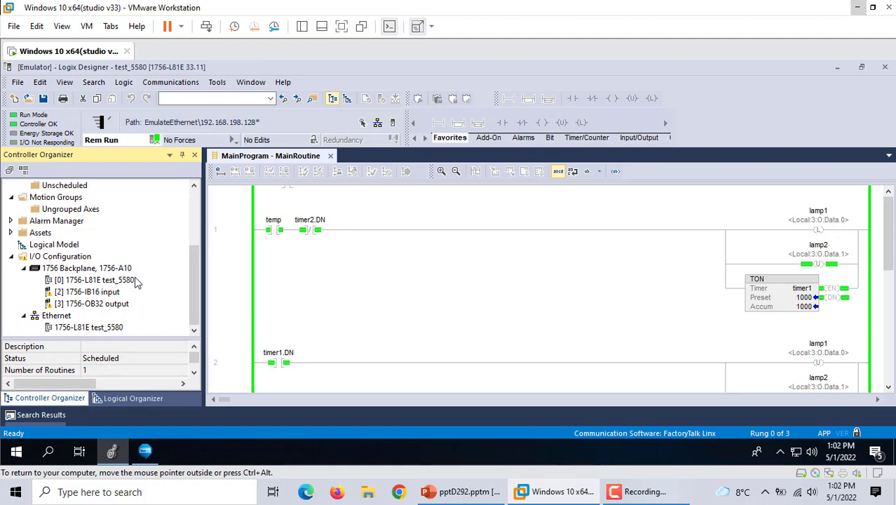
left_click(149, 451)
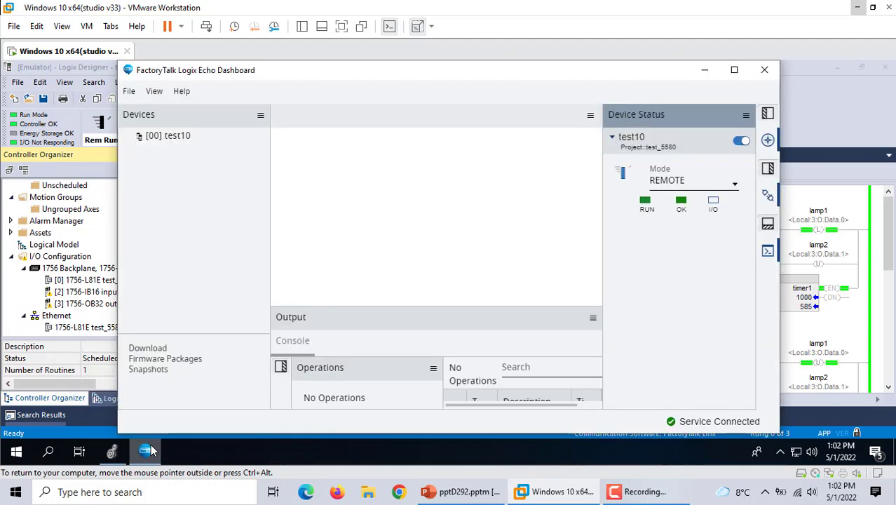
left_click(708, 72)
mouse_move(197, 258)
left_mouse_down()
mouse_move(196, 202)
mouse_move(196, 246)
left_mouse_up()
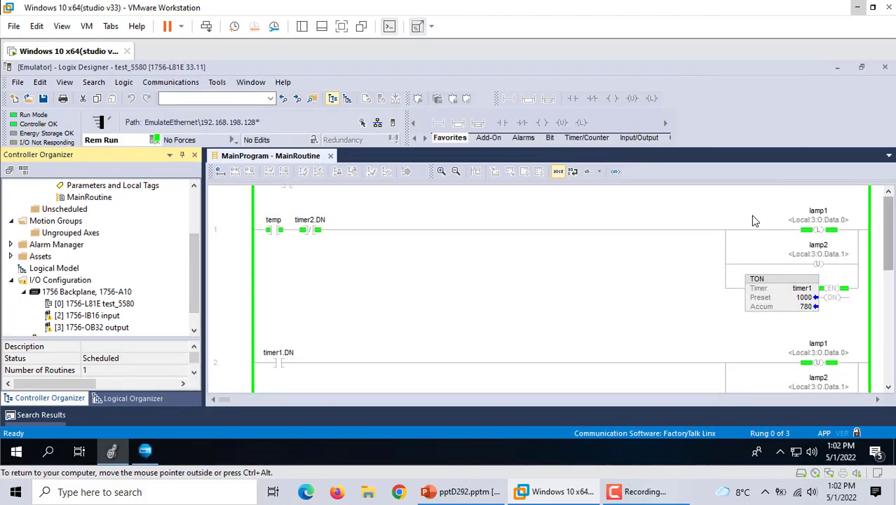
Step: Take the controller offline and minimize Logix Designer to reveal the Studio 5000 launcher
left_click(148, 141)
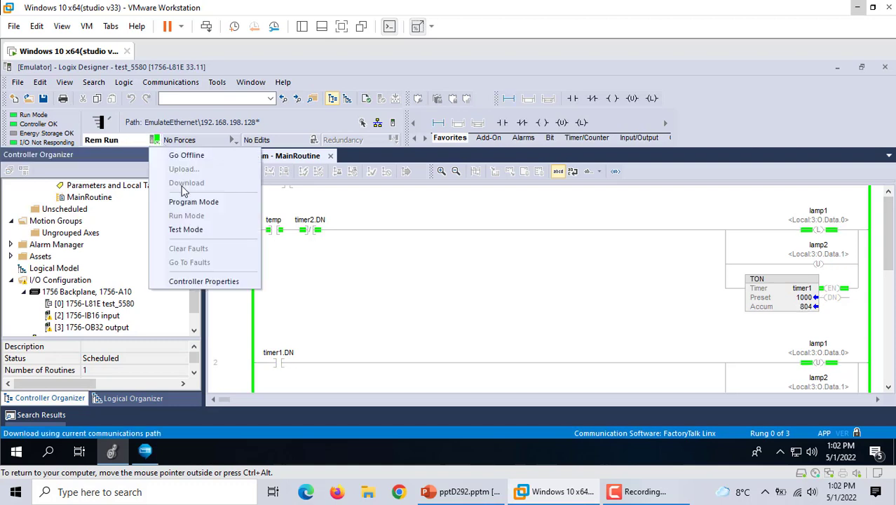
left_click(199, 157)
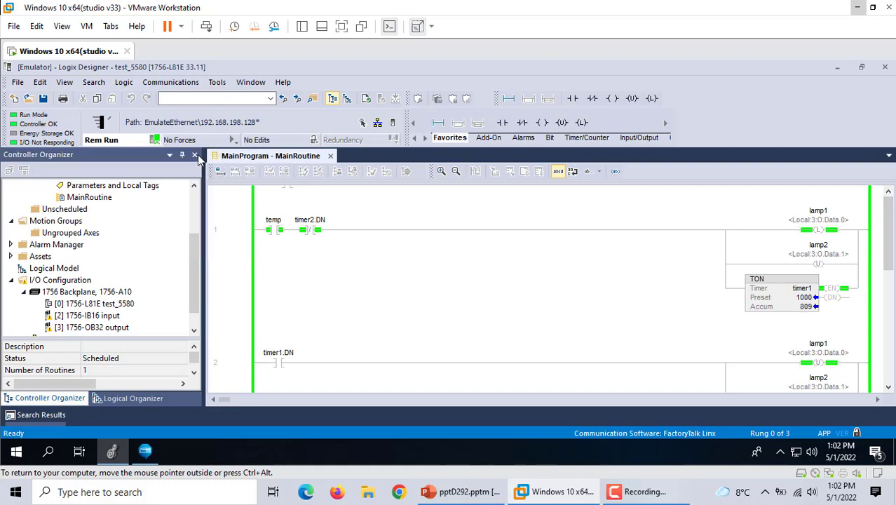
left_click(836, 67)
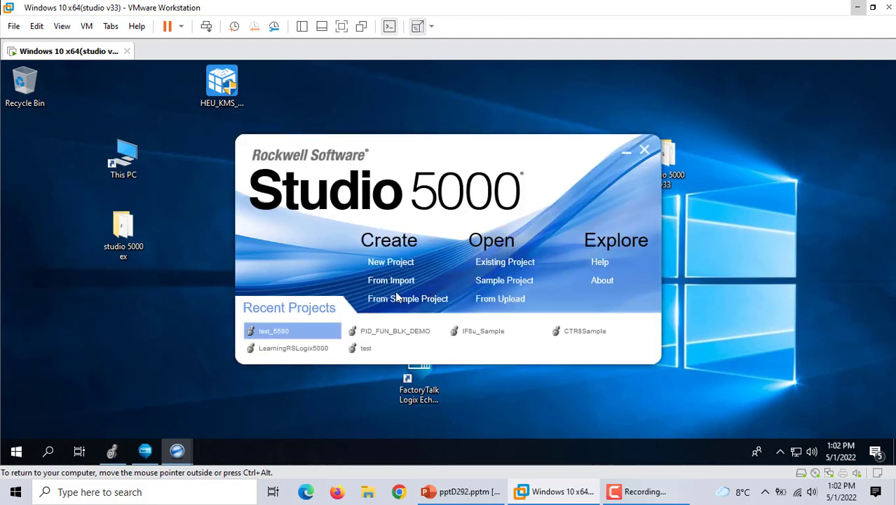
left_click(388, 263)
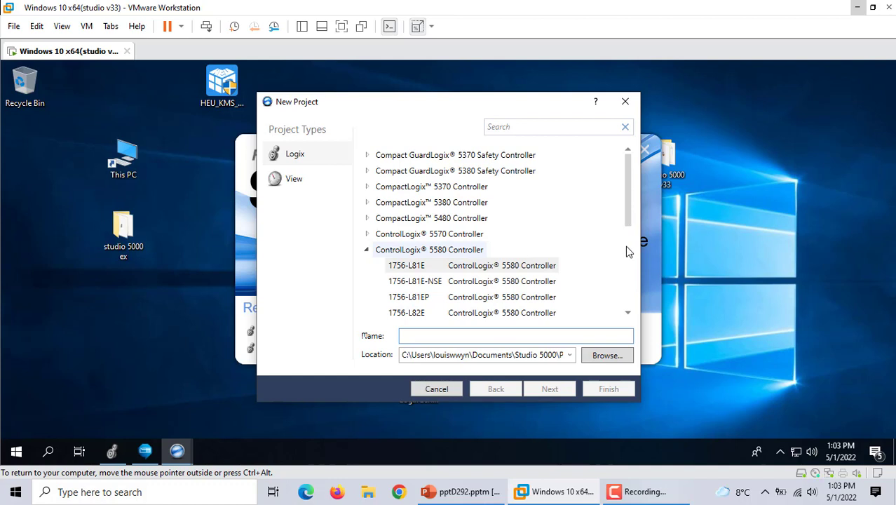
scroll(510, 280, "down", 2)
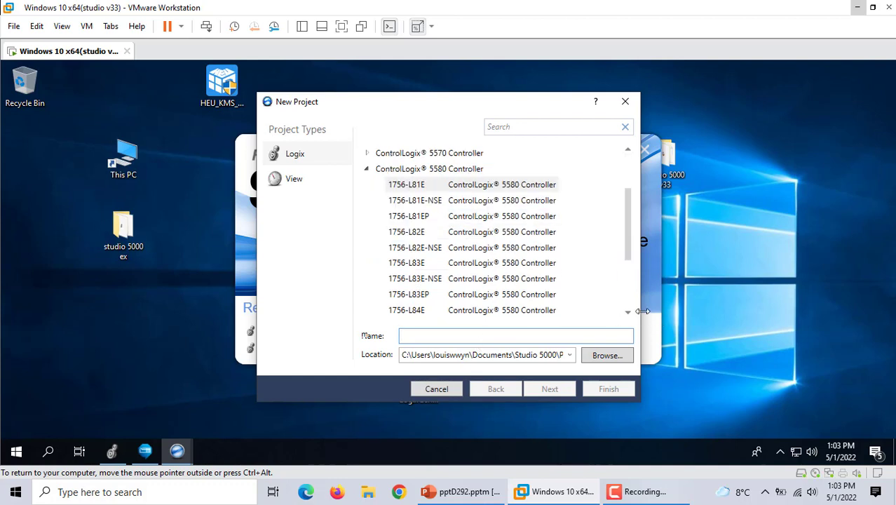
left_click(627, 312)
left_click(626, 313)
left_click(627, 313)
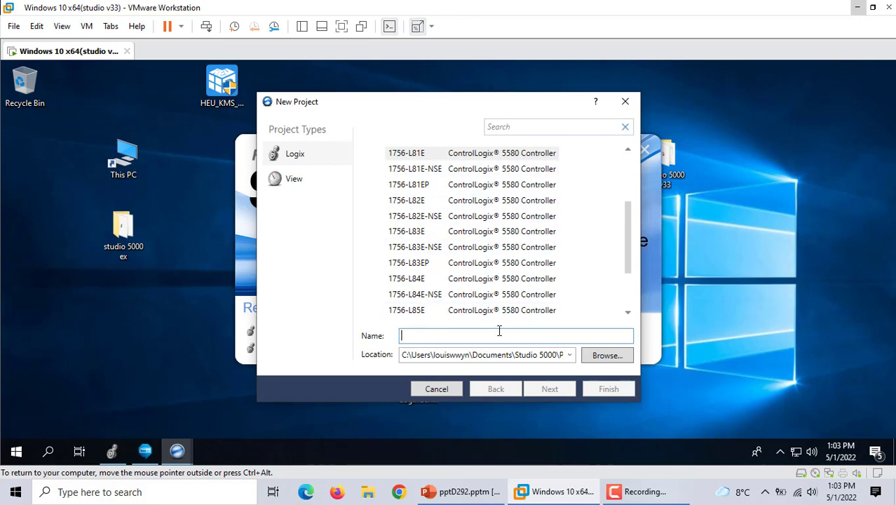
left_click_drag(625, 240, 629, 171)
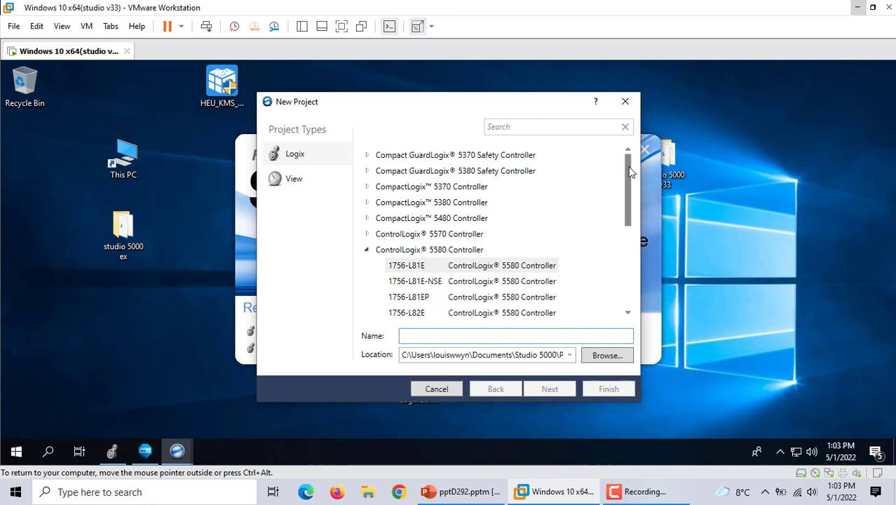
left_click(624, 282)
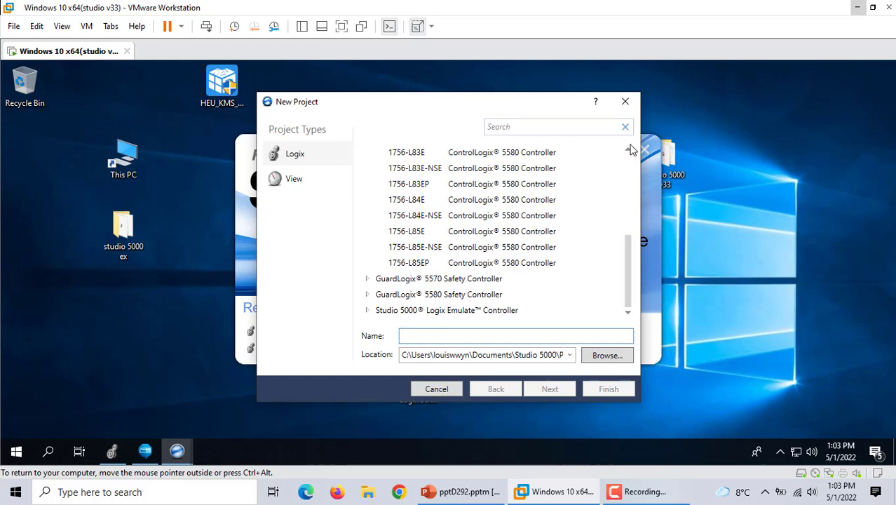
left_click(624, 101)
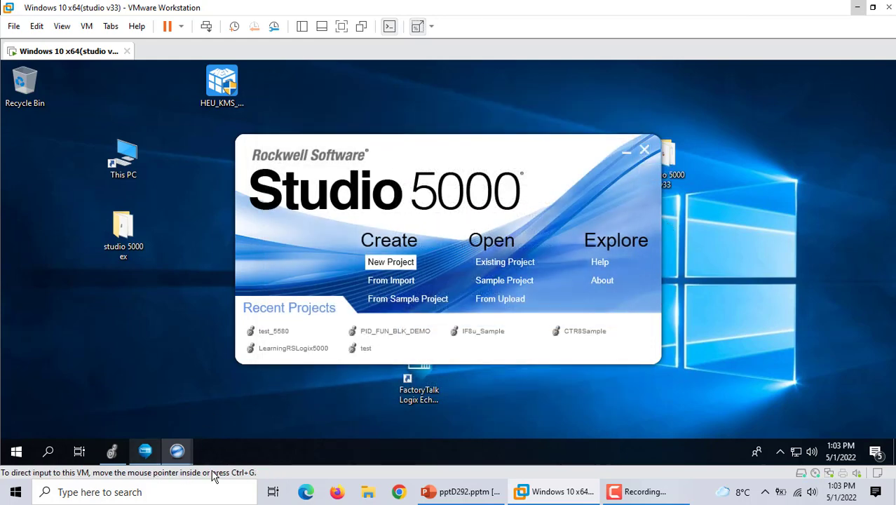
mouse_move(145, 449)
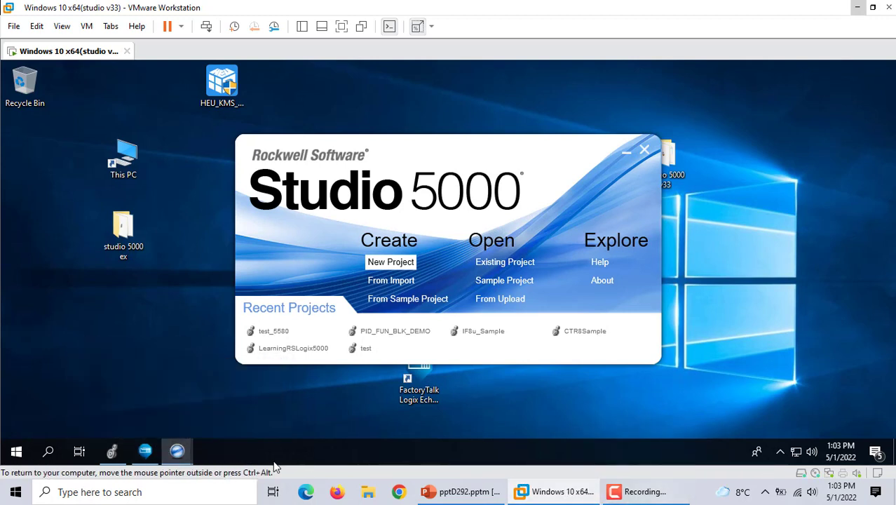
mouse_move(628, 496)
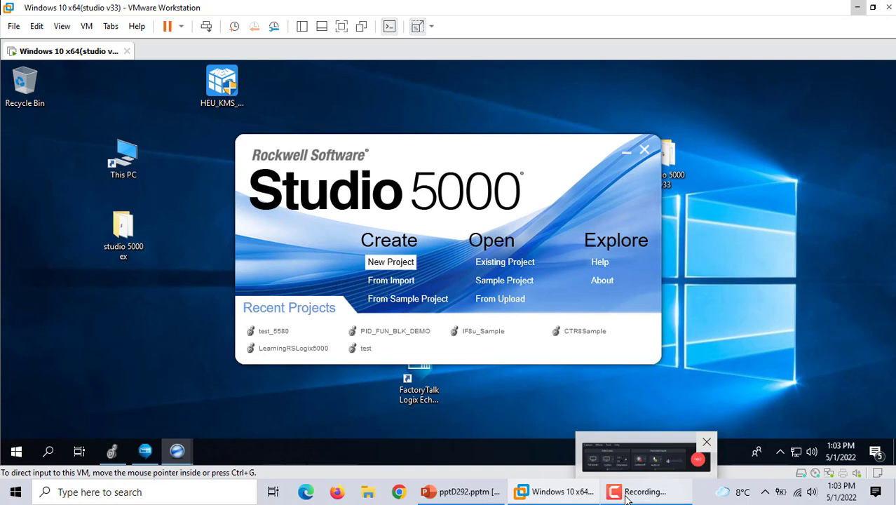
left_click(627, 496)
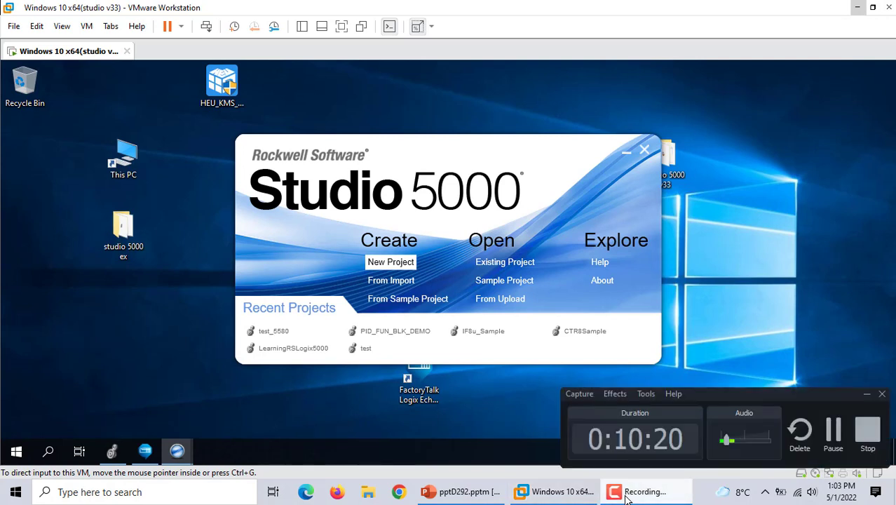